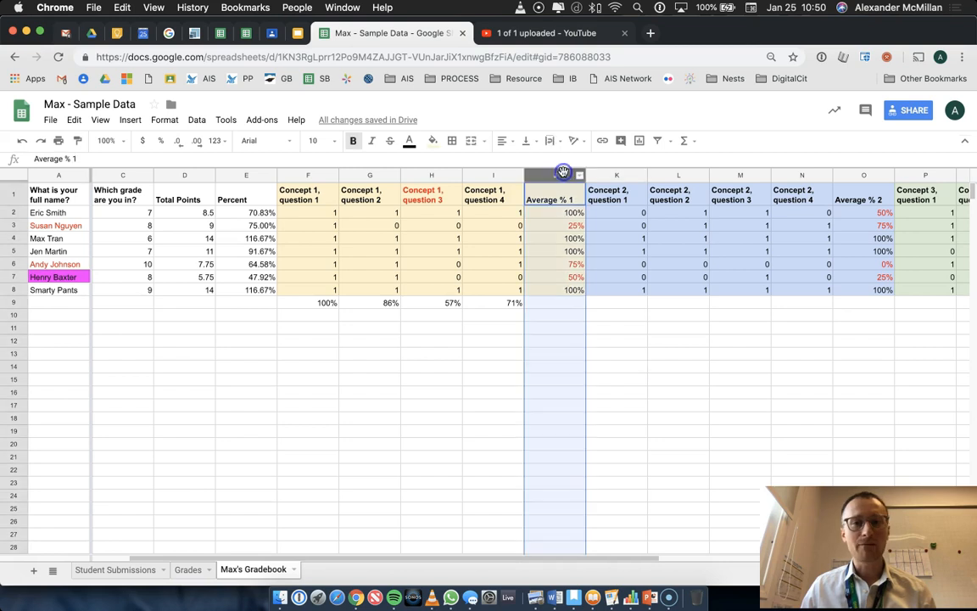
Step: Review the Average % 2 column and the individual students' Average % 1 scores in the gradebook
left_click(839, 175)
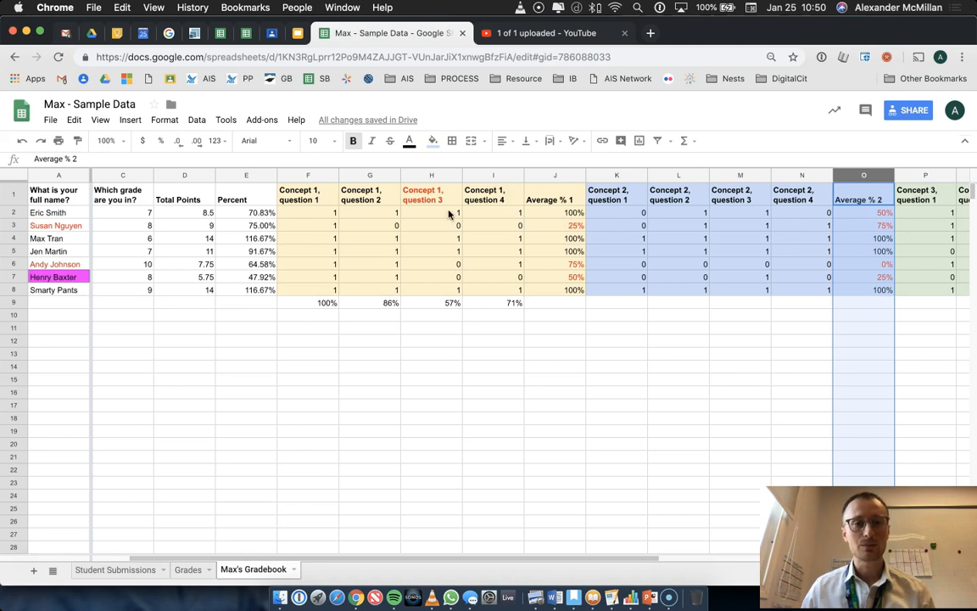
left_click(563, 213)
left_click(562, 225)
left_click(562, 238)
left_click(556, 251)
left_click(556, 277)
Step: Widen column B to fit the students' e-mail addresses and change its header to Email
scroll(239, 287, "left", 1)
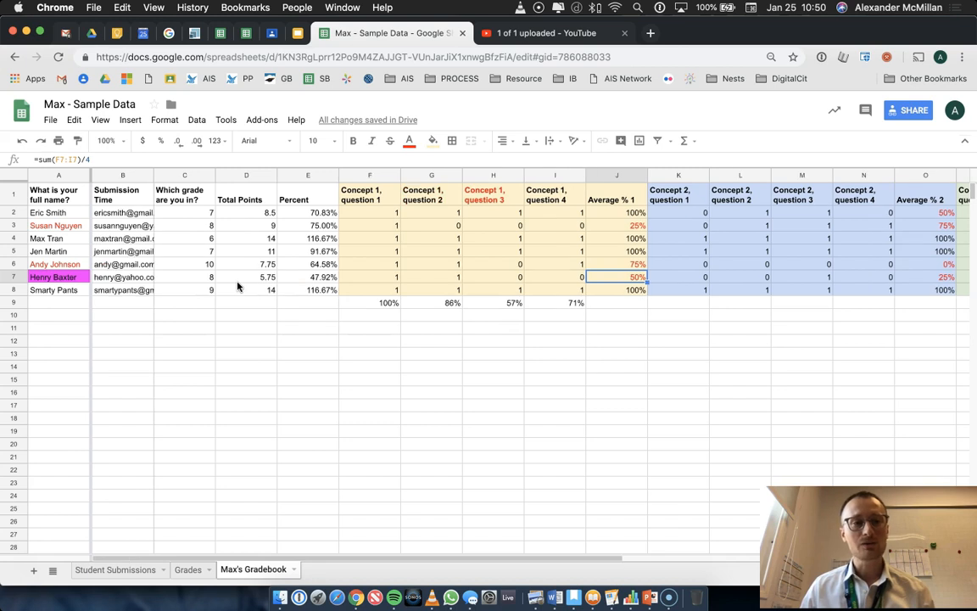
left_click_drag(153, 174, 184, 172)
left_click(60, 174)
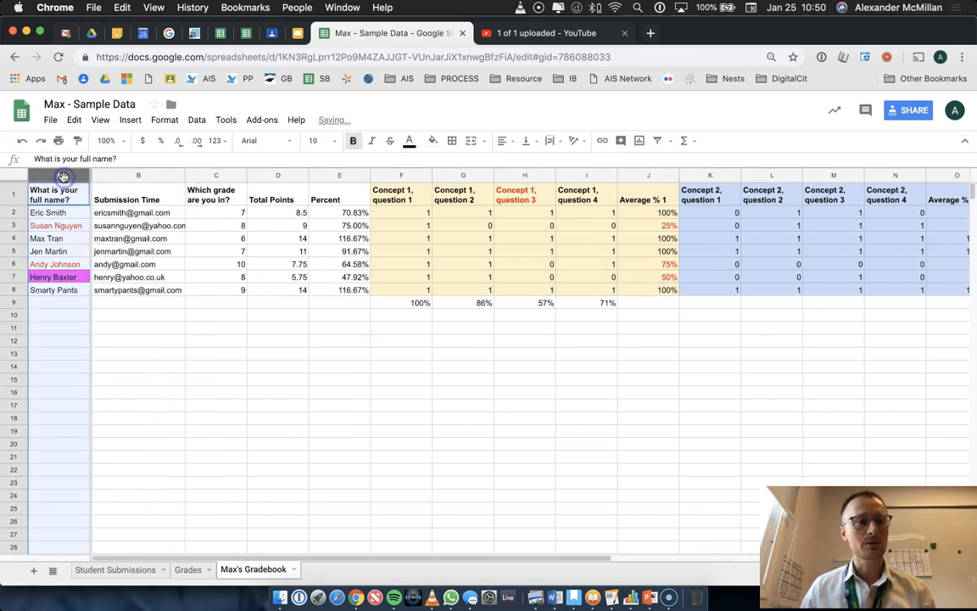
left_click(140, 175)
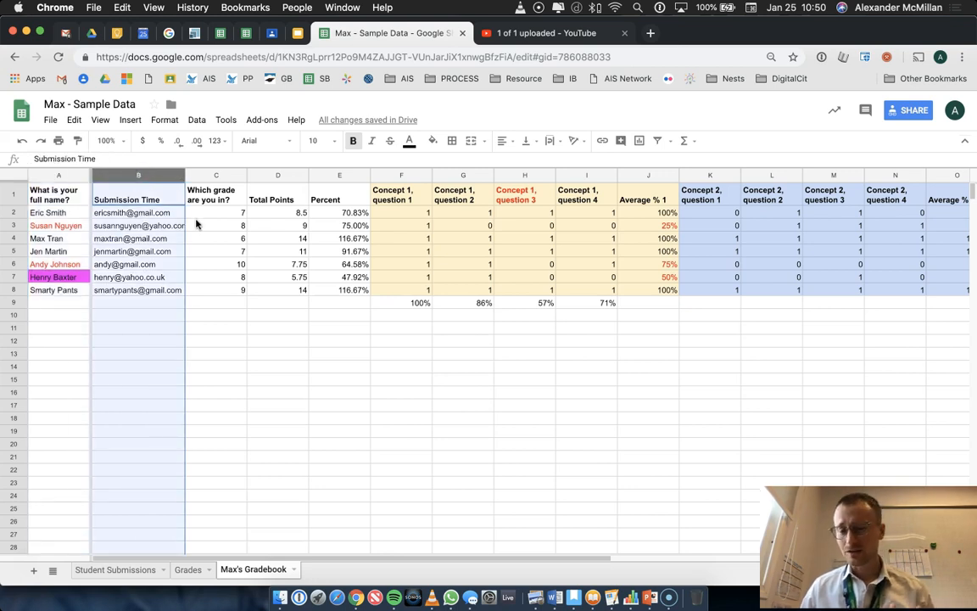
left_click(110, 193)
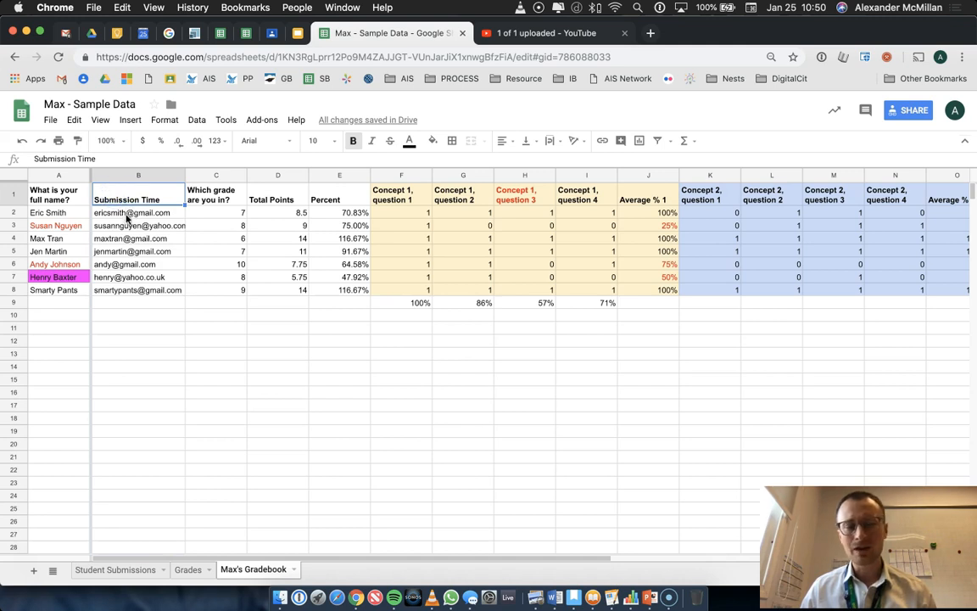
type("Email")
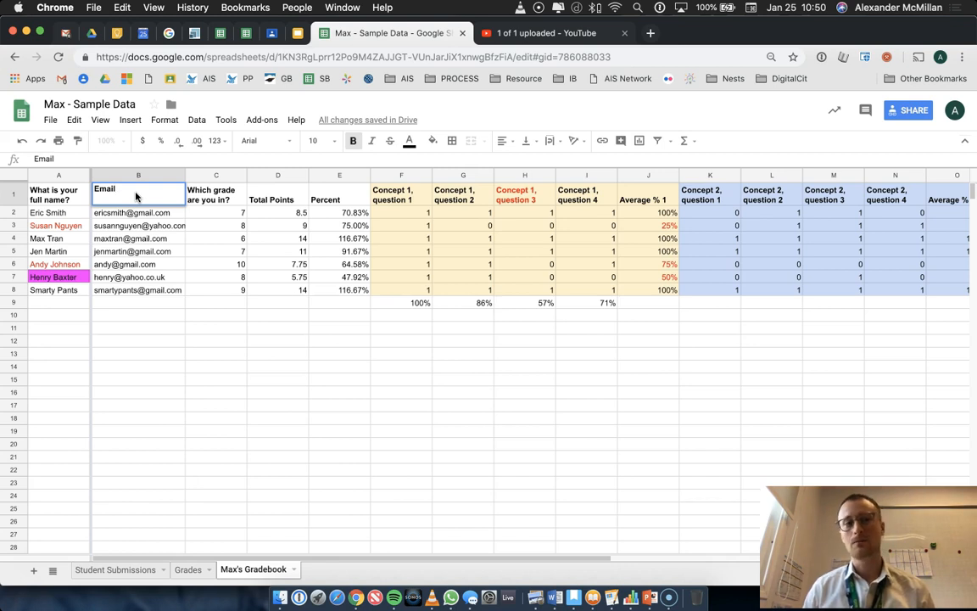
key("Return")
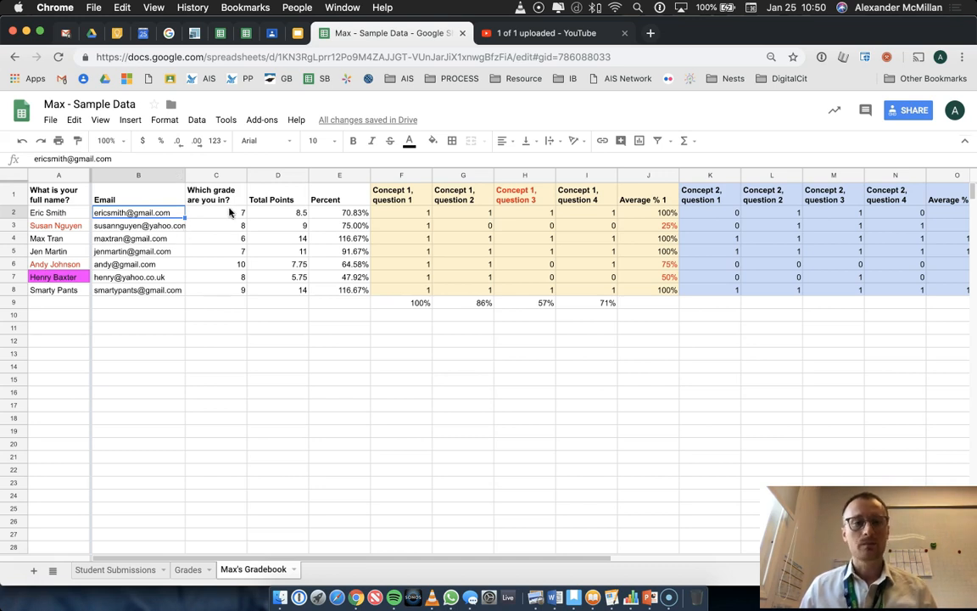
Step: Switch to Google Drive and open the first Unit 2 Feedback document in Exemplars for Teachers, Exemplar - Sample Output
left_click(90, 32)
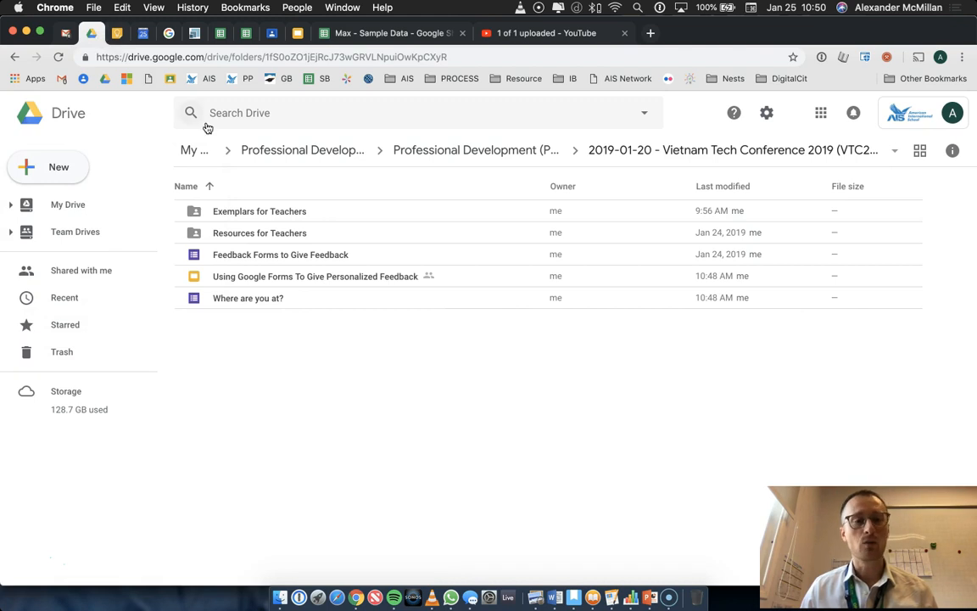
double_click(230, 213)
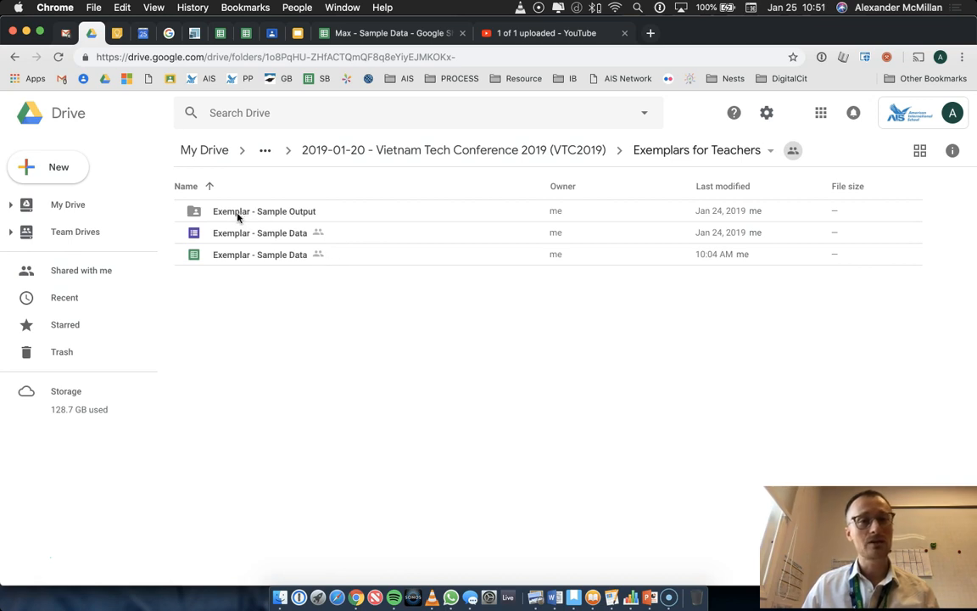
left_click(225, 216)
double_click(312, 216)
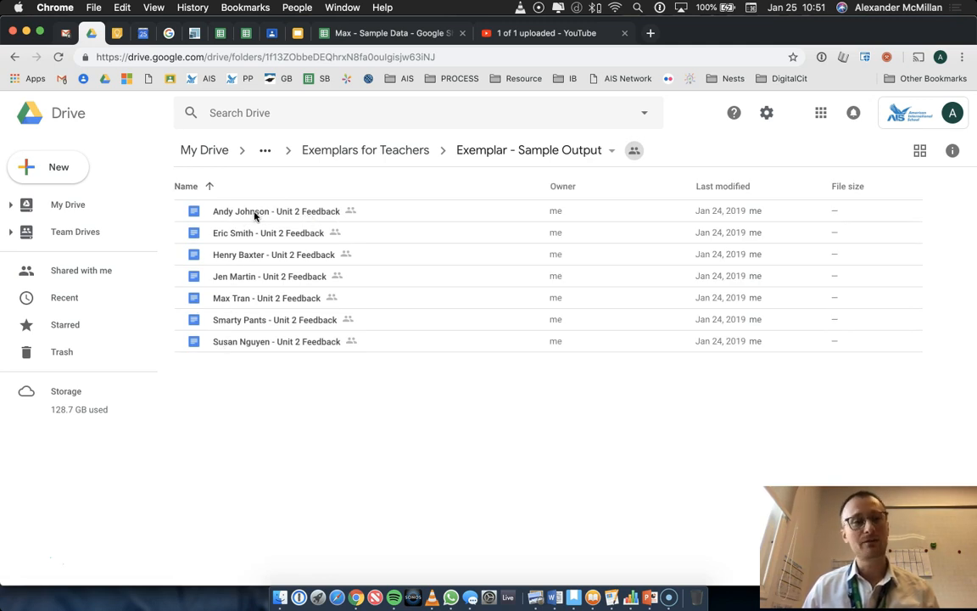
double_click(253, 214)
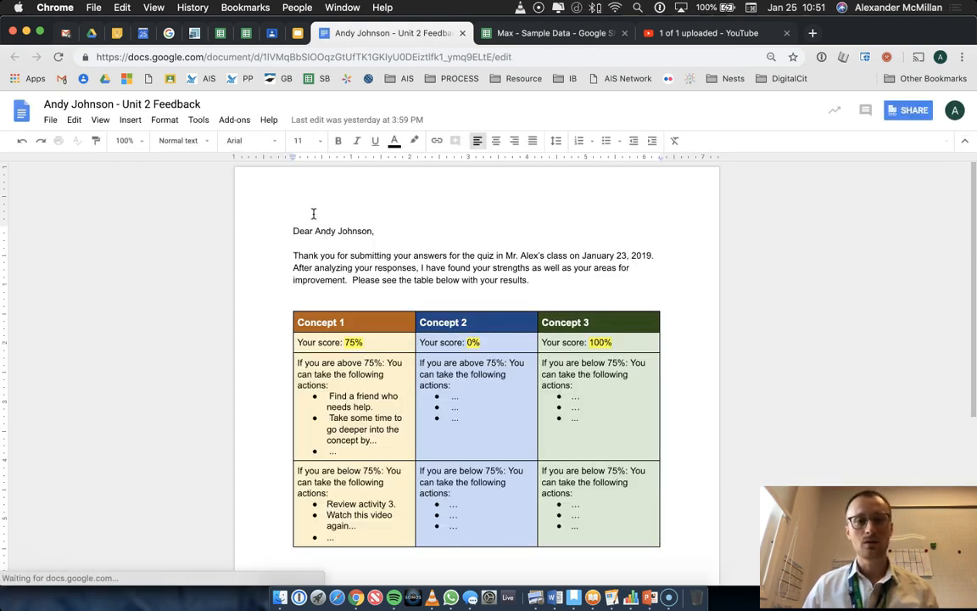
Step: Examine the feedback letter's greeting, concept scores and the action rows for above and below 75%, and close the document
scroll(314, 215, "up", 5)
left_click_drag(314, 240, 425, 240)
scroll(787, 469, "right", 3)
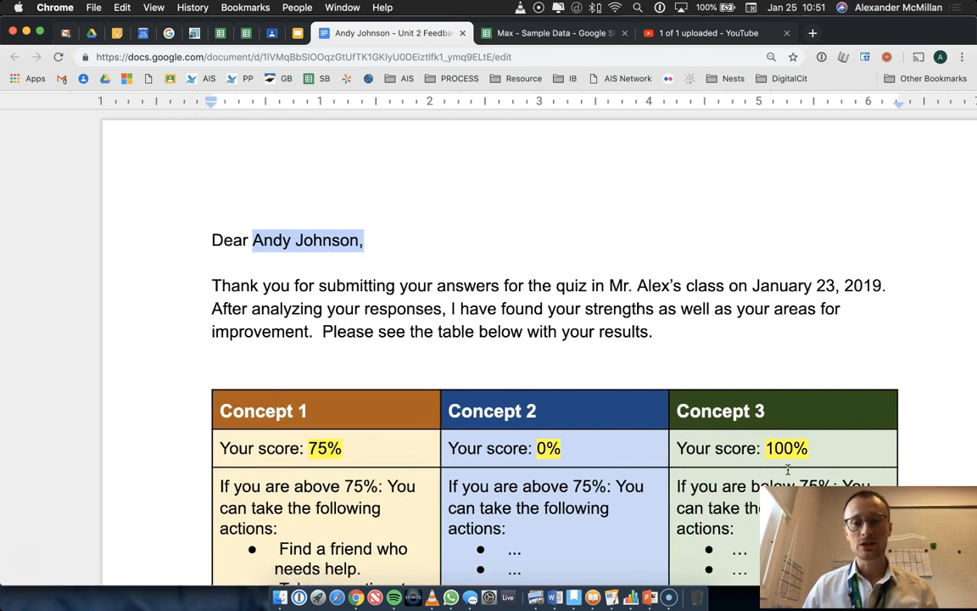
scroll(761, 437, "down", 5)
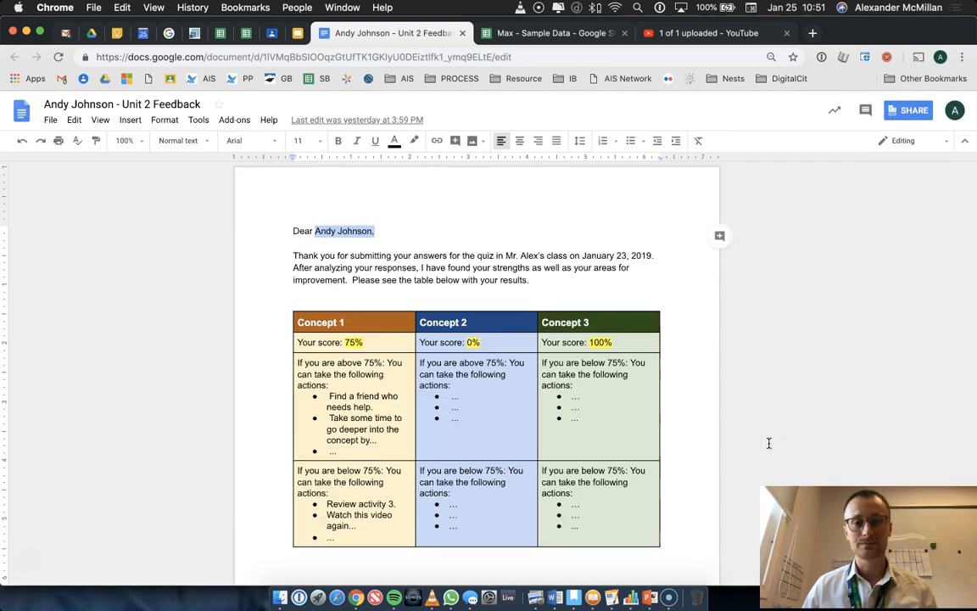
left_click_drag(294, 363, 600, 459)
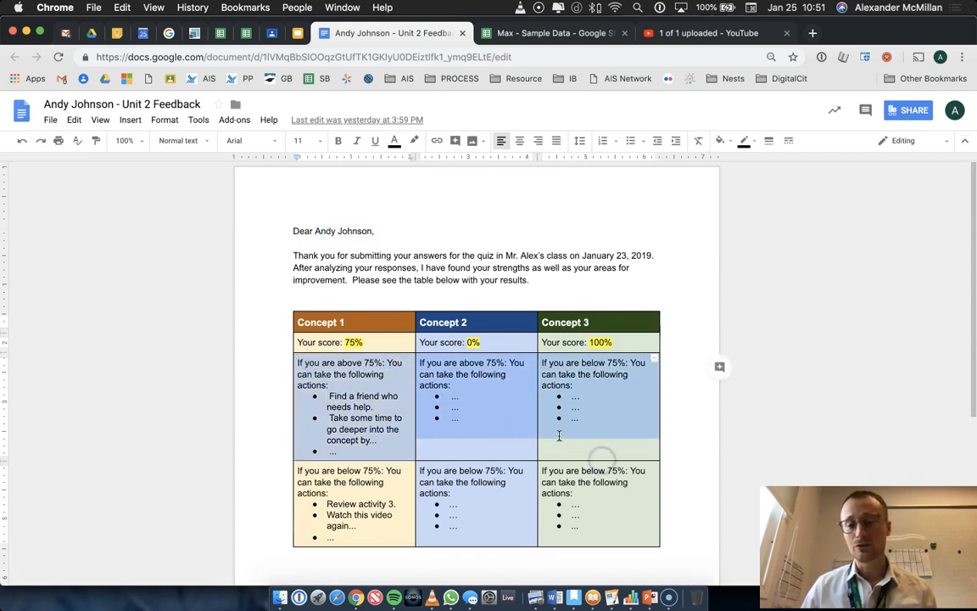
left_click_drag(299, 470, 570, 507)
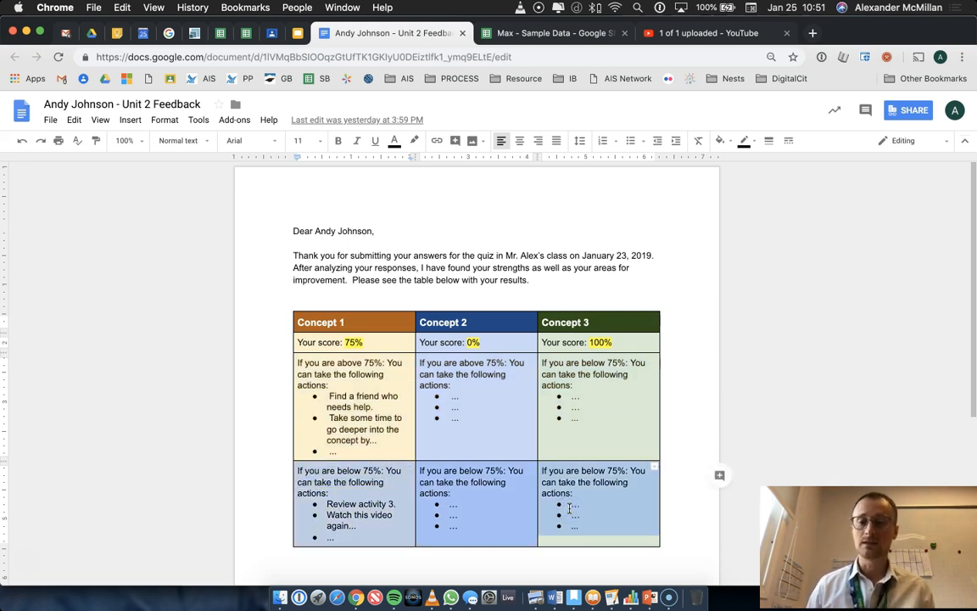
left_click_drag(381, 389, 581, 388)
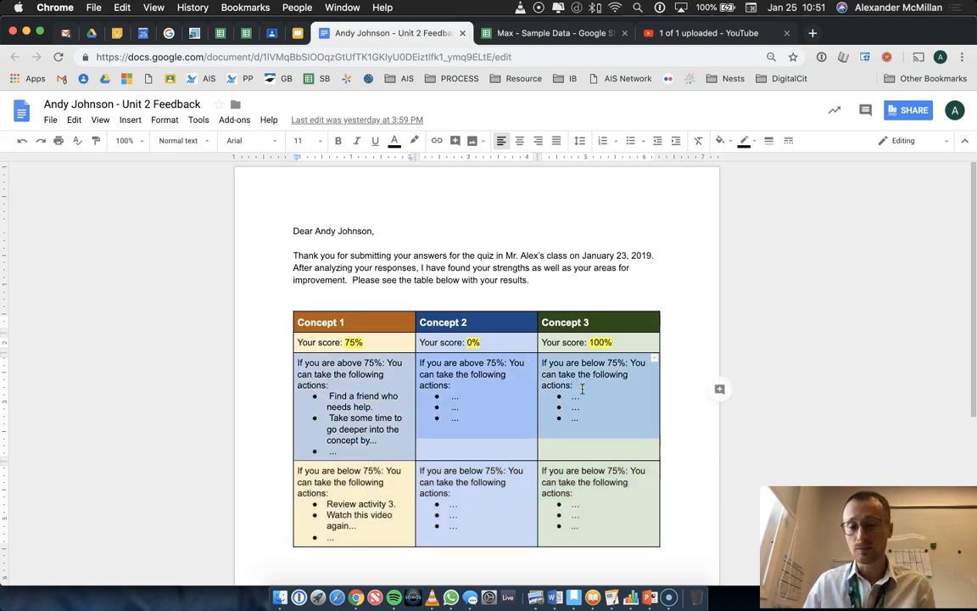
left_click_drag(367, 500, 610, 506)
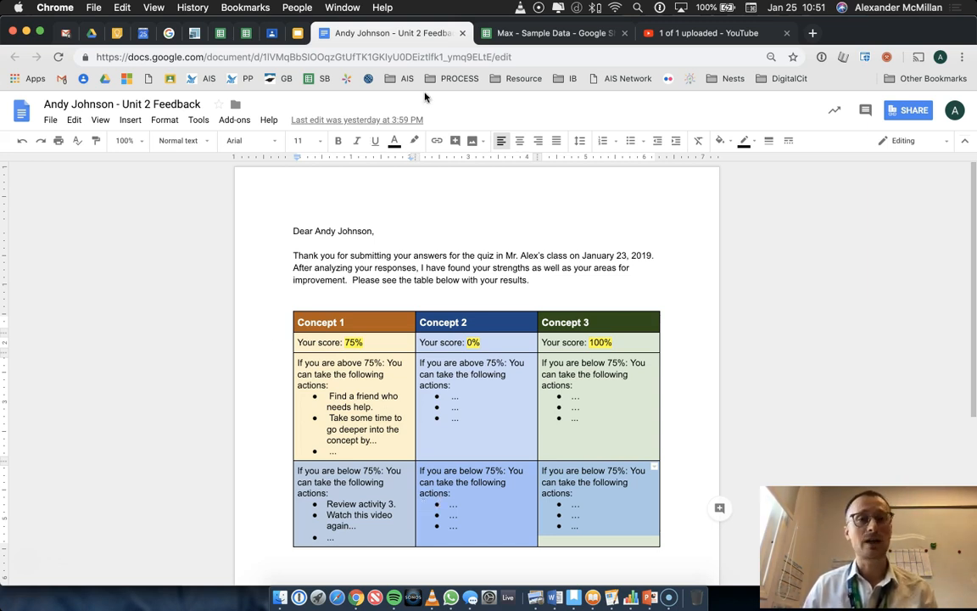
left_click(463, 33)
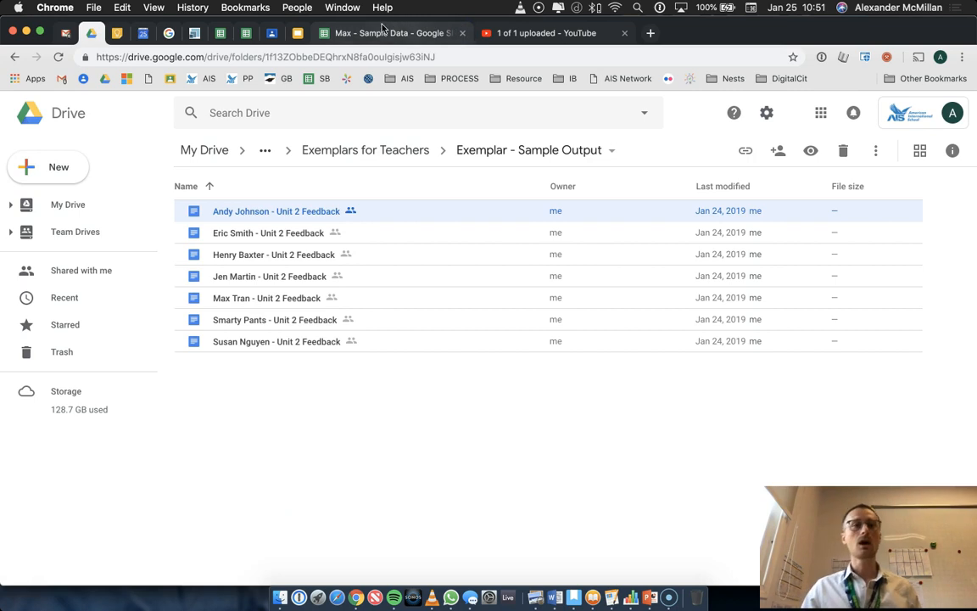
Step: Go back to the Vietnam Tech Conference 2019 folder and open the Resources for Teachers folder
left_click(16, 56)
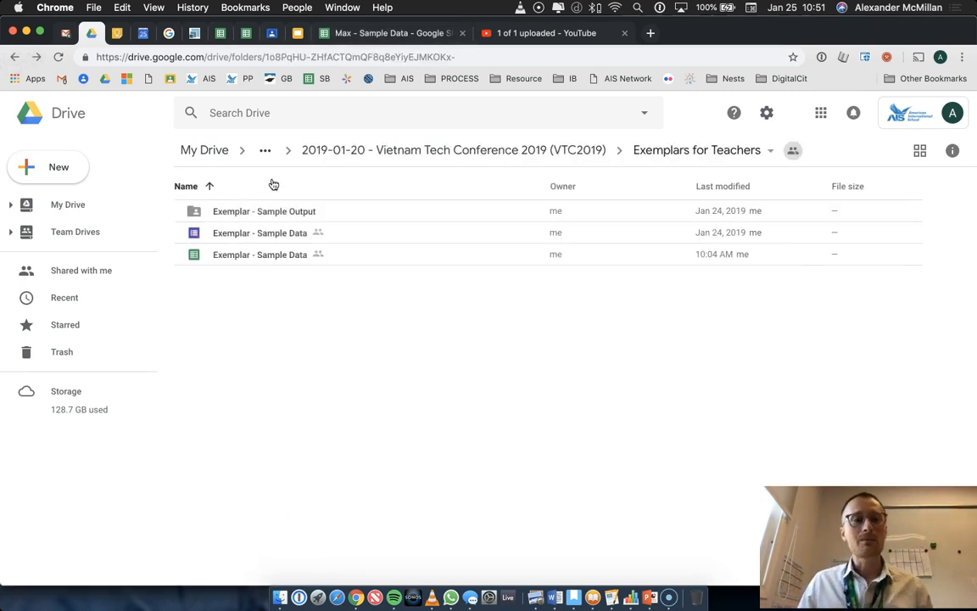
left_click(15, 56)
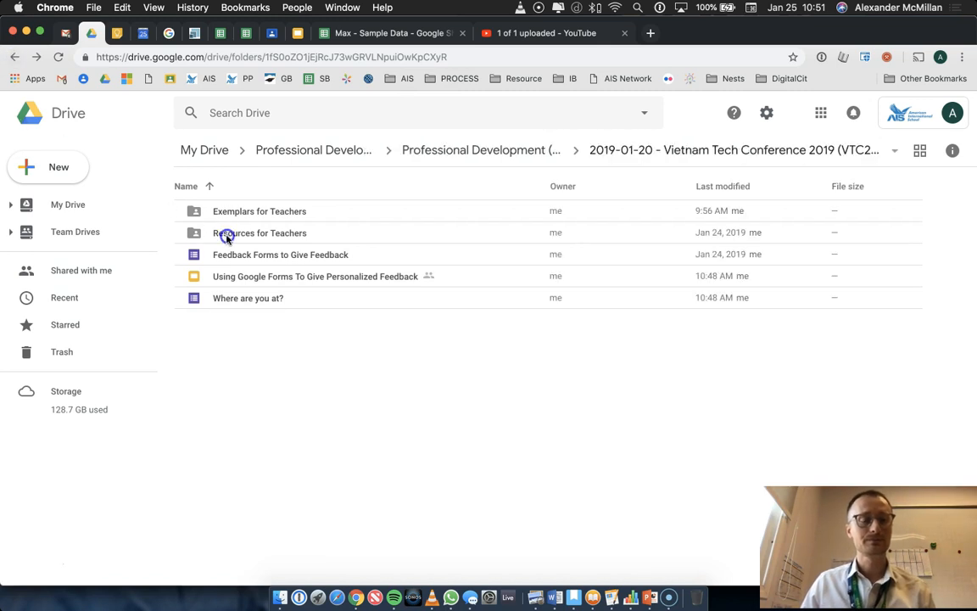
double_click(226, 232)
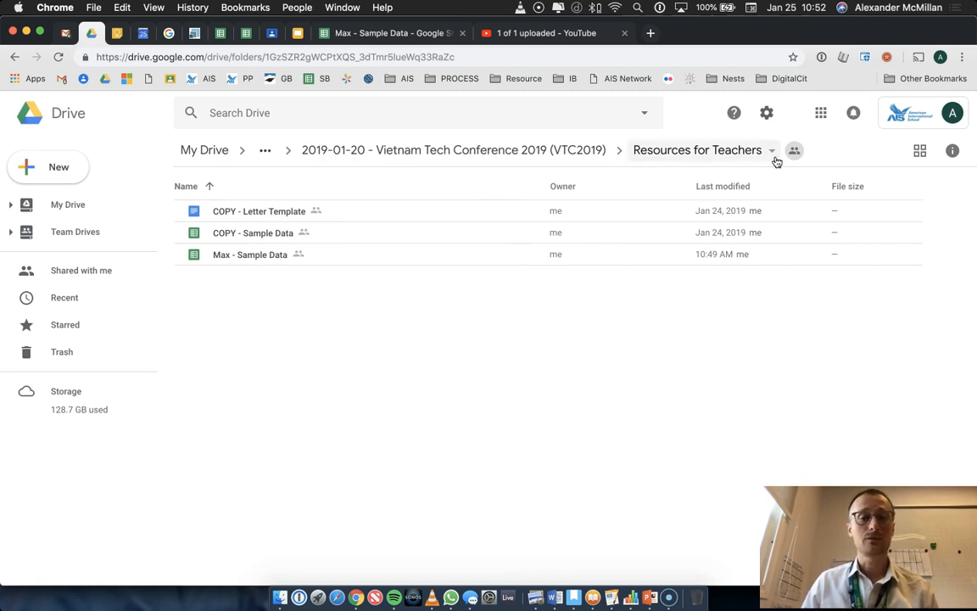
Step: Switch to the Google Slides presentation and inspect the Resources link on the Appendices slide
left_click(295, 34)
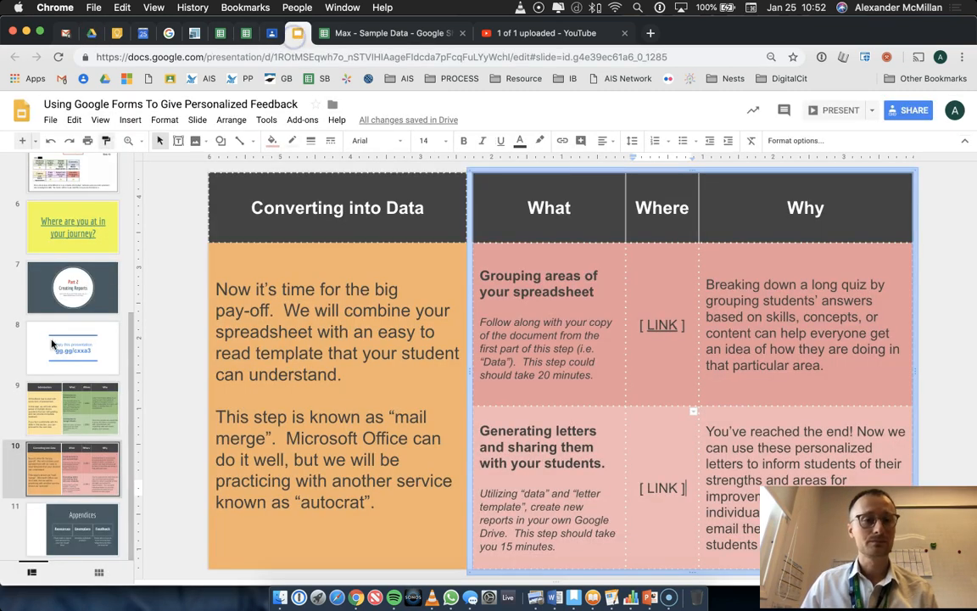
left_click(76, 553)
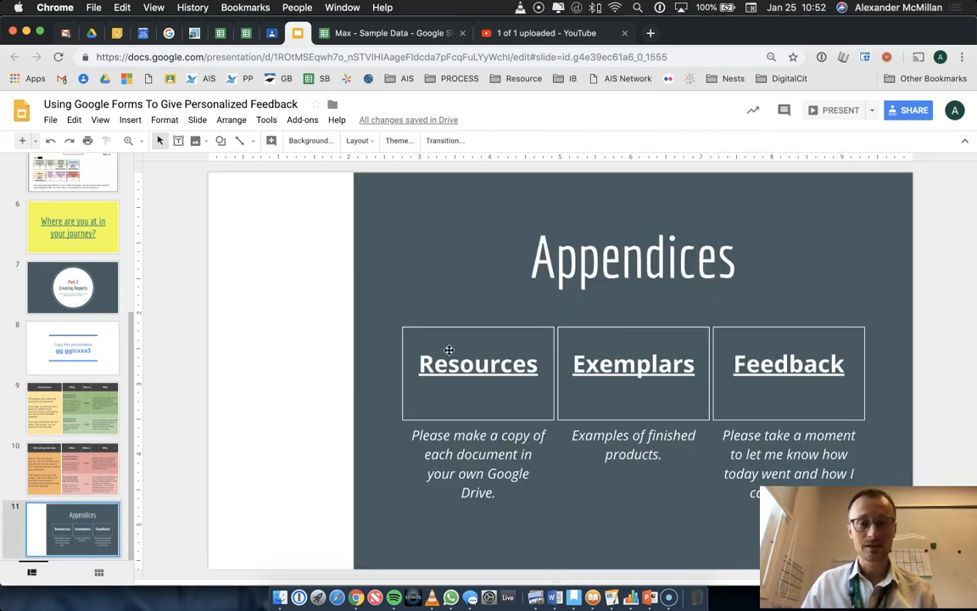
left_click(489, 373)
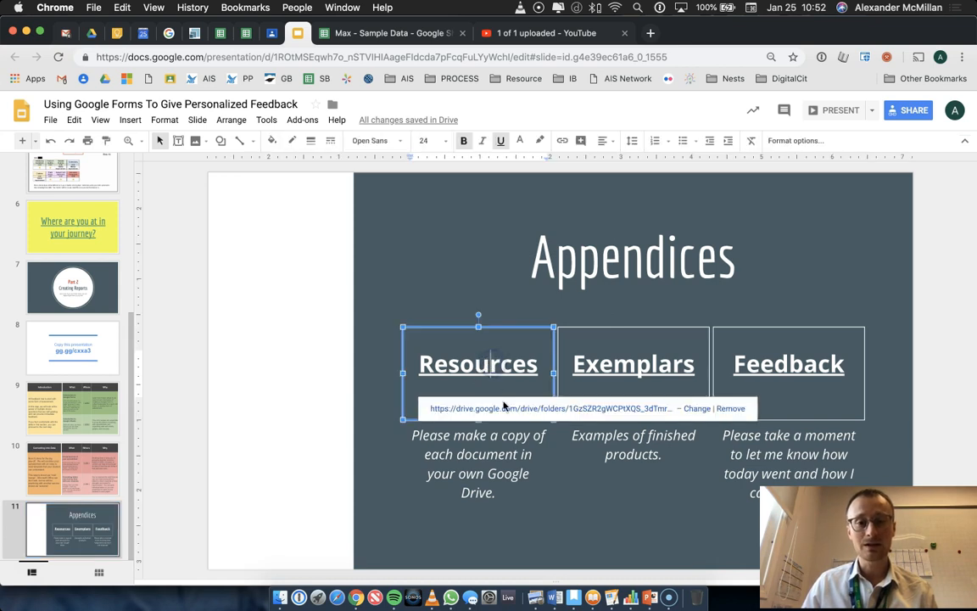
Step: Return to the Resources for Teachers folder in Google Drive and display its files in grid view
left_click(90, 33)
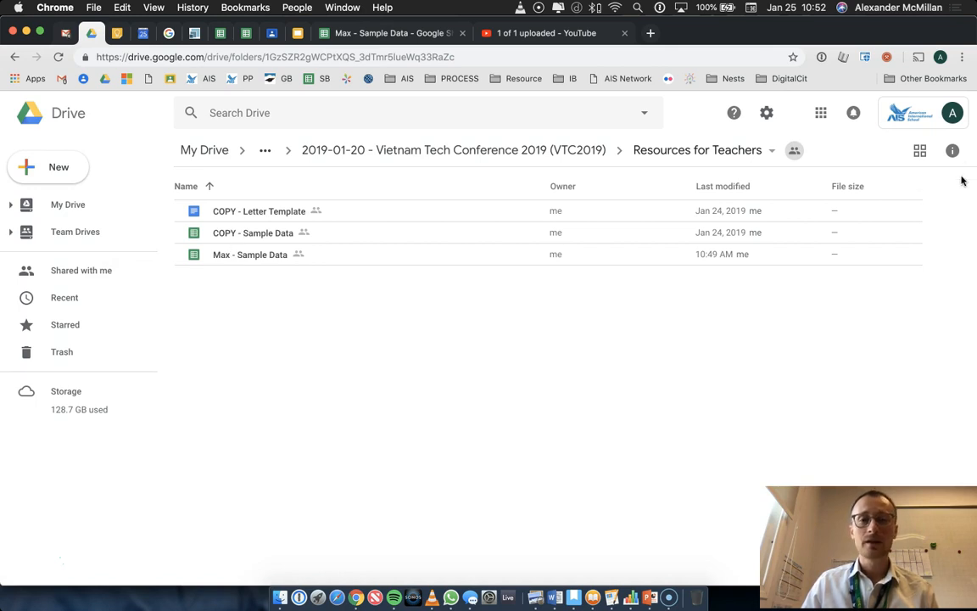
left_click(919, 150)
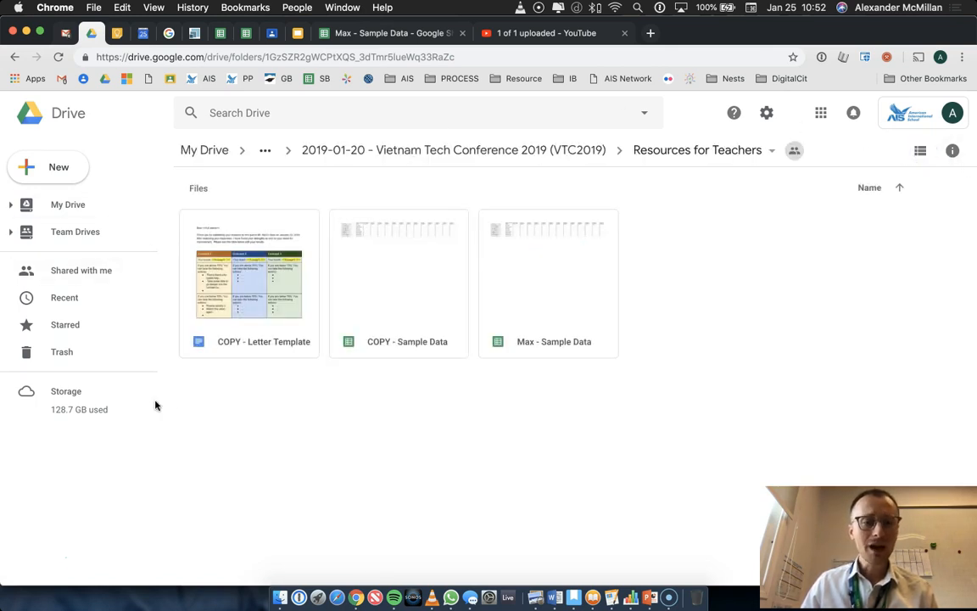
left_click_drag(347, 311, 367, 294)
left_click(497, 386)
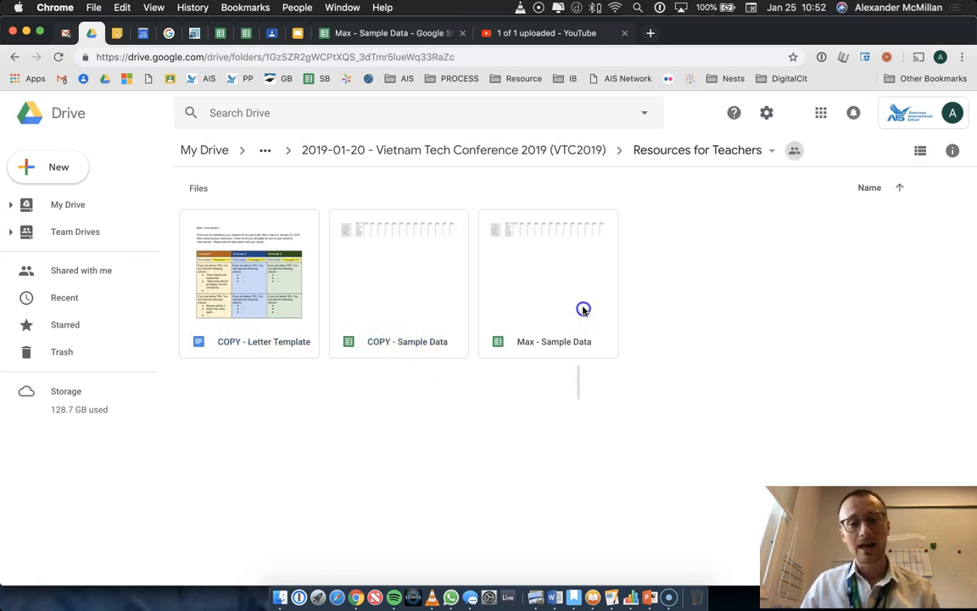
left_click(582, 310)
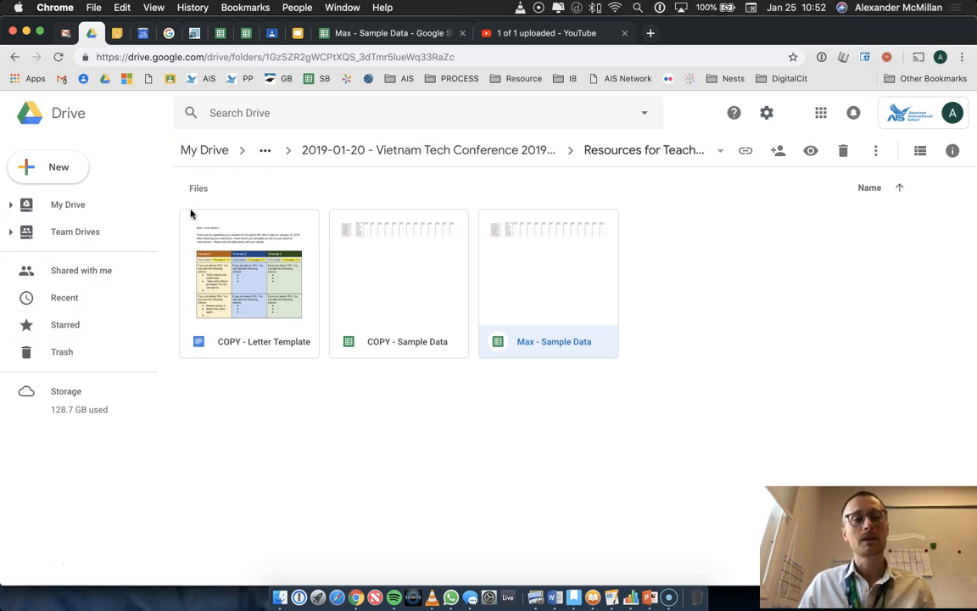
Step: Make a copy of the COPY - Letter Template document in the Resources for Teachers folder
left_click(244, 312)
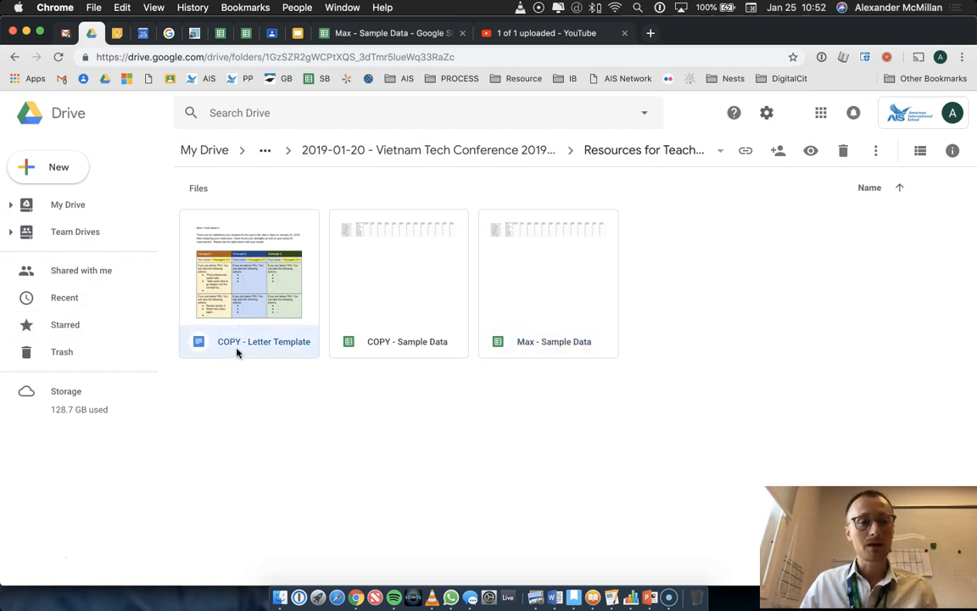
right_click(258, 311)
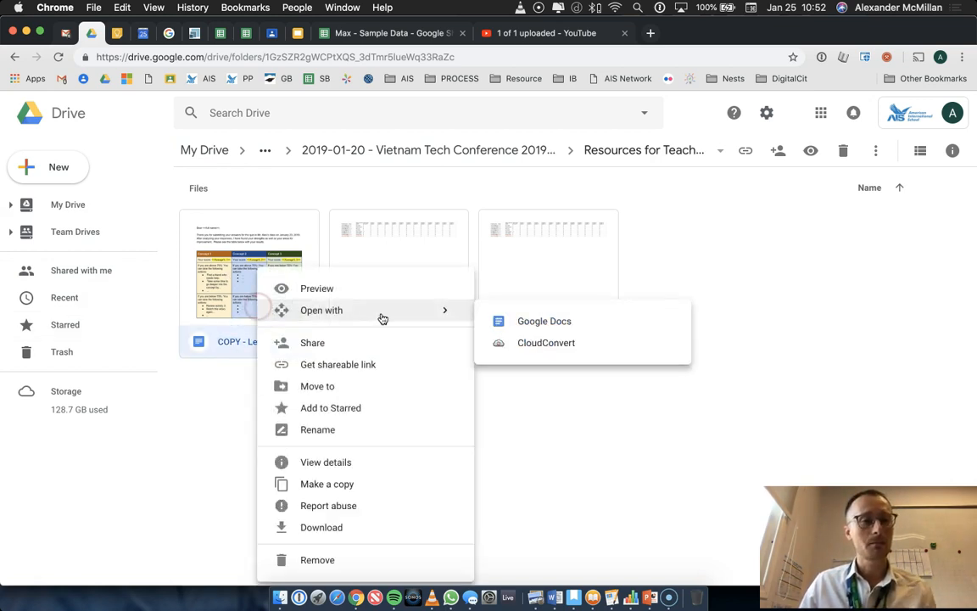
left_click(378, 485)
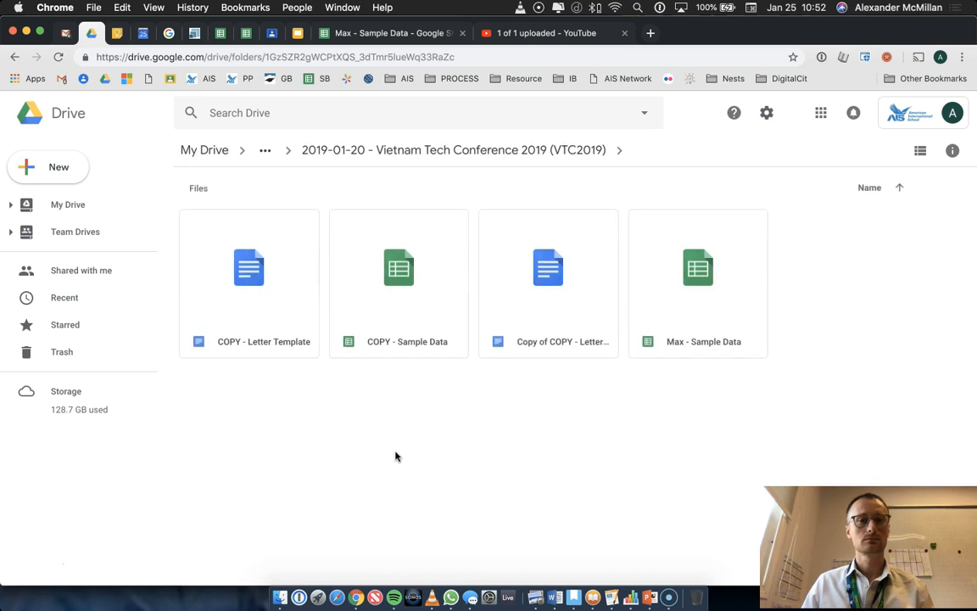
Step: Rename the copied letter template document as "Max - Letter Template"
right_click(535, 266)
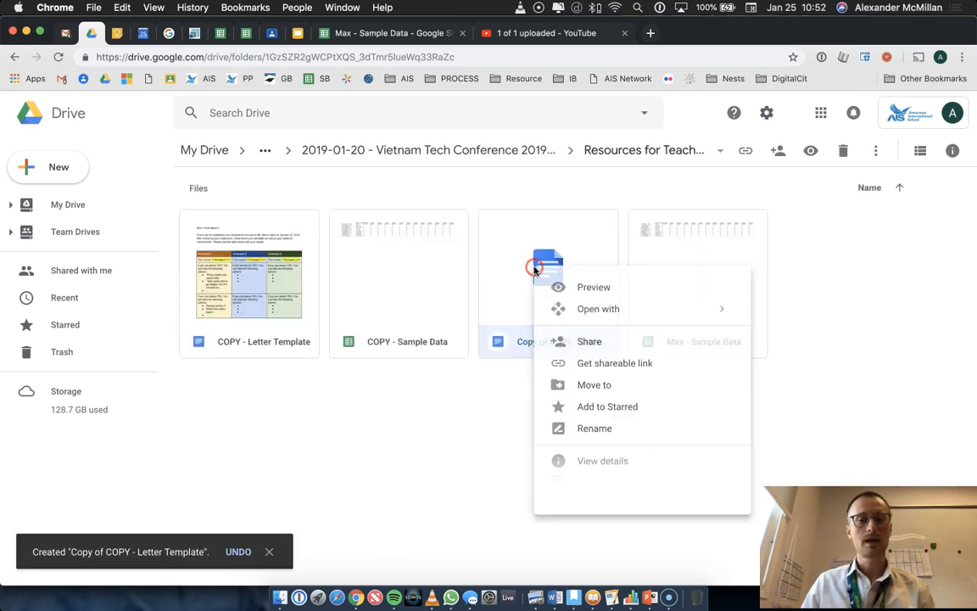
left_click(623, 441)
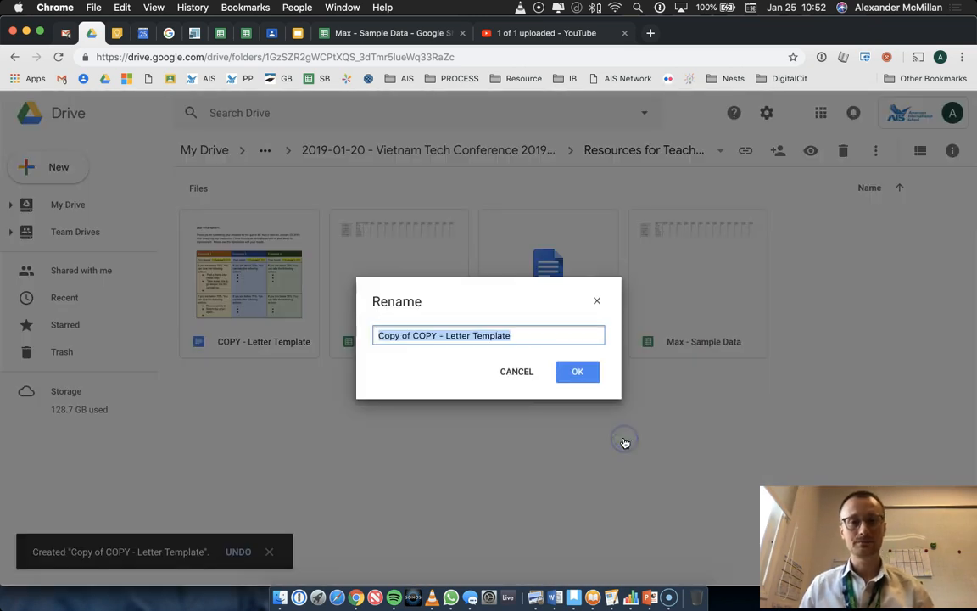
type("M")
key("BackSpace")
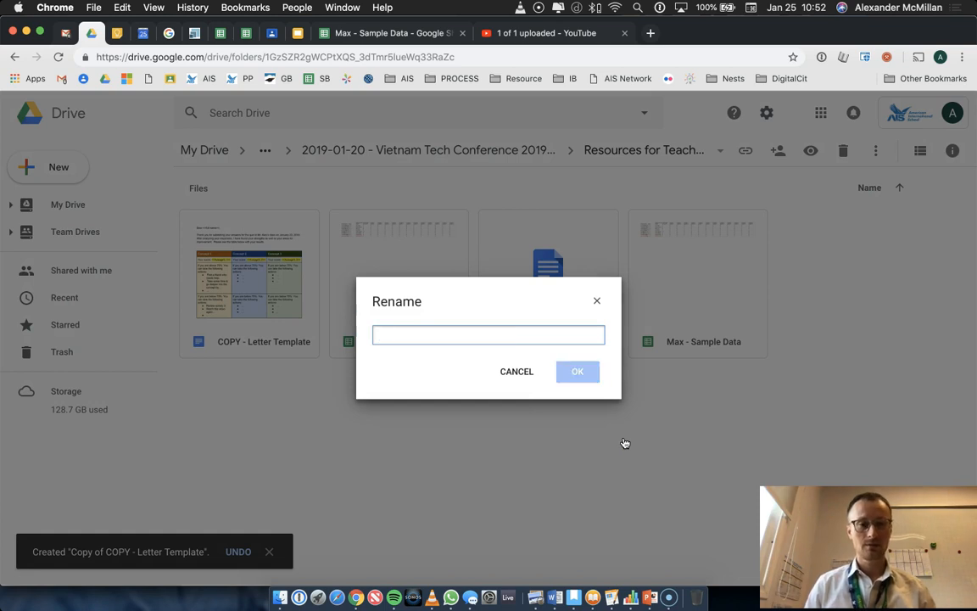
type("Max - Letter Template")
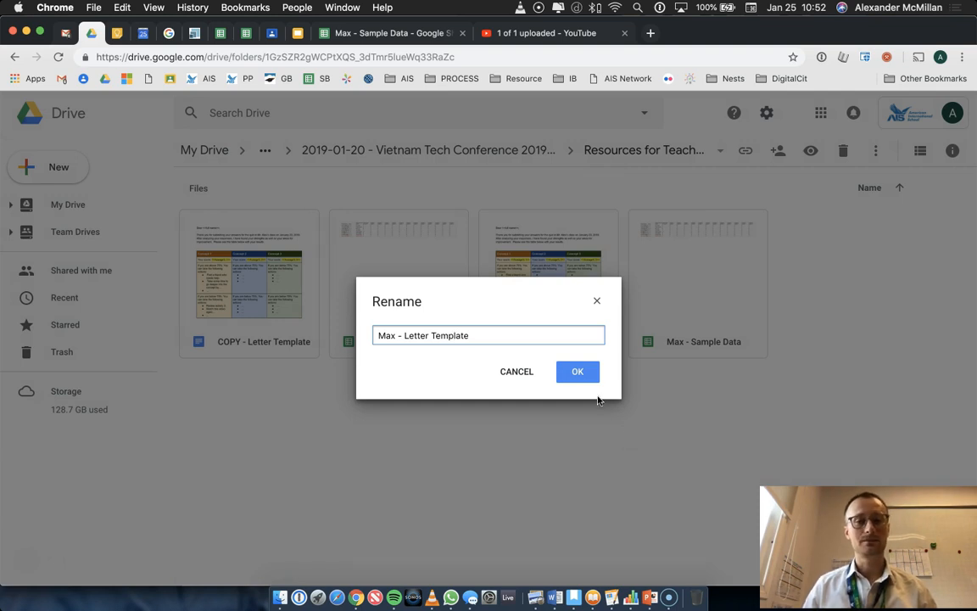
left_click(594, 378)
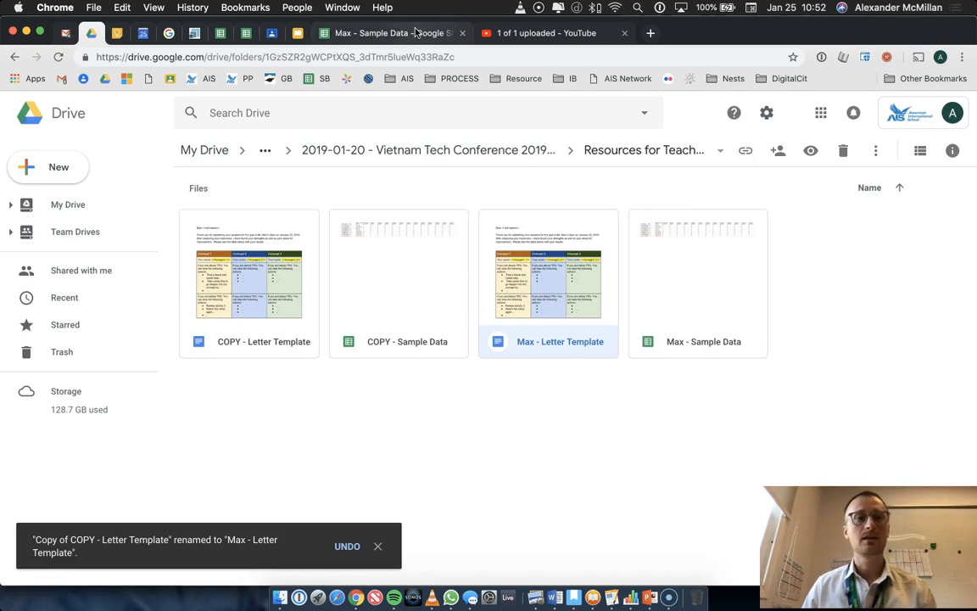
Step: Switch to the Max - Sample Data spreadsheet and search the available add-ons for autocrat
left_click(377, 33)
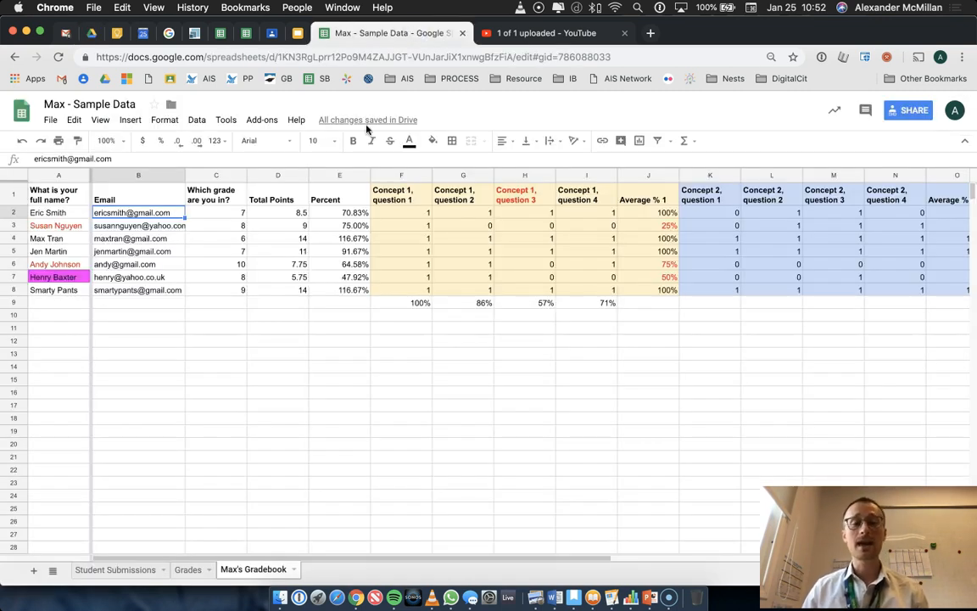
left_click(262, 123)
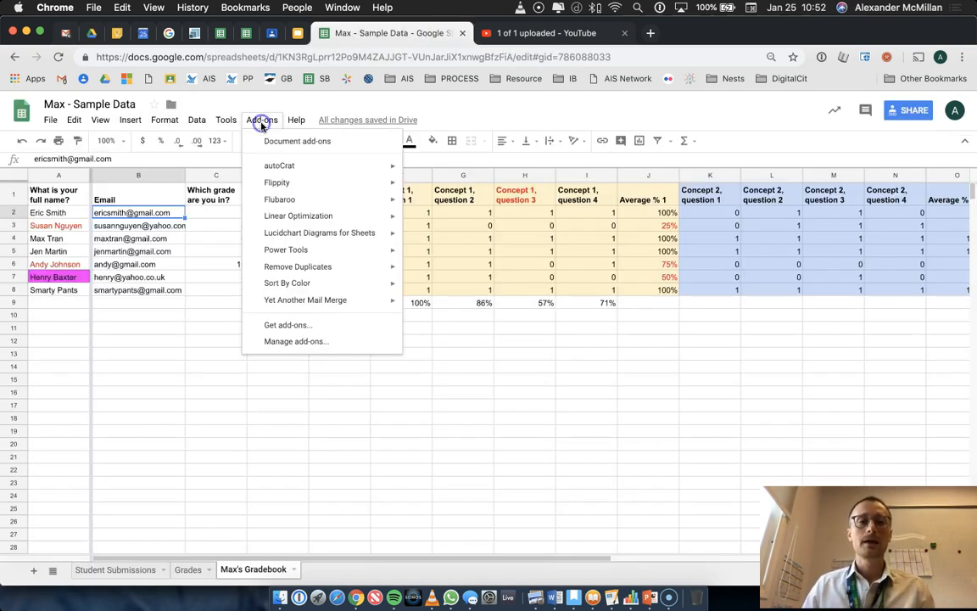
mouse_move(267, 170)
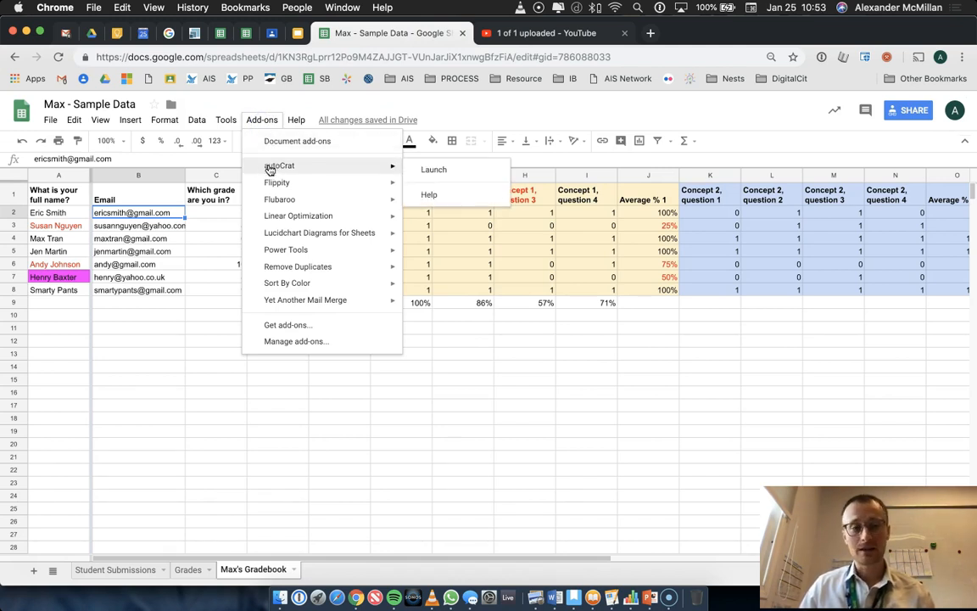
left_click(334, 329)
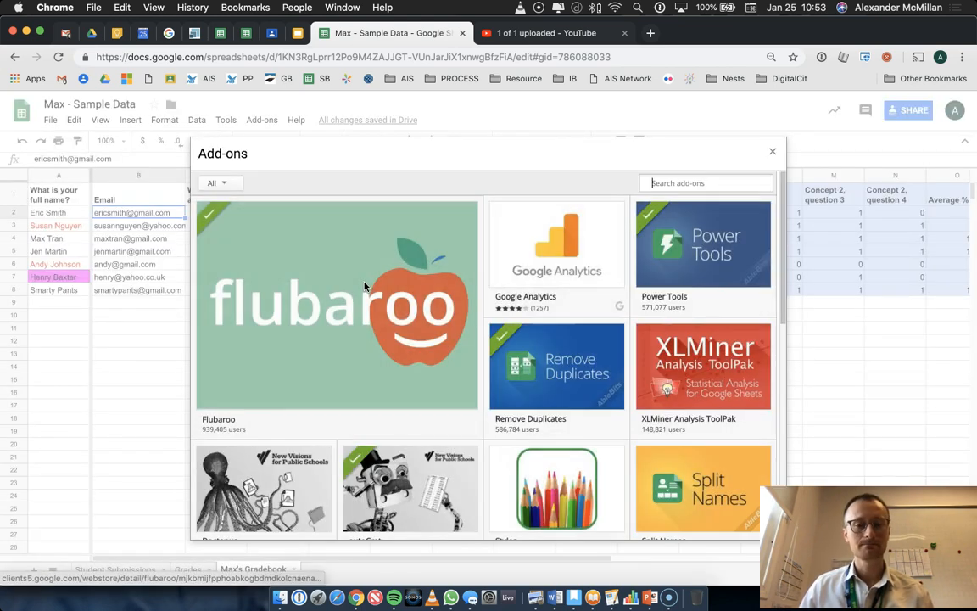
type("autoc")
key("Return")
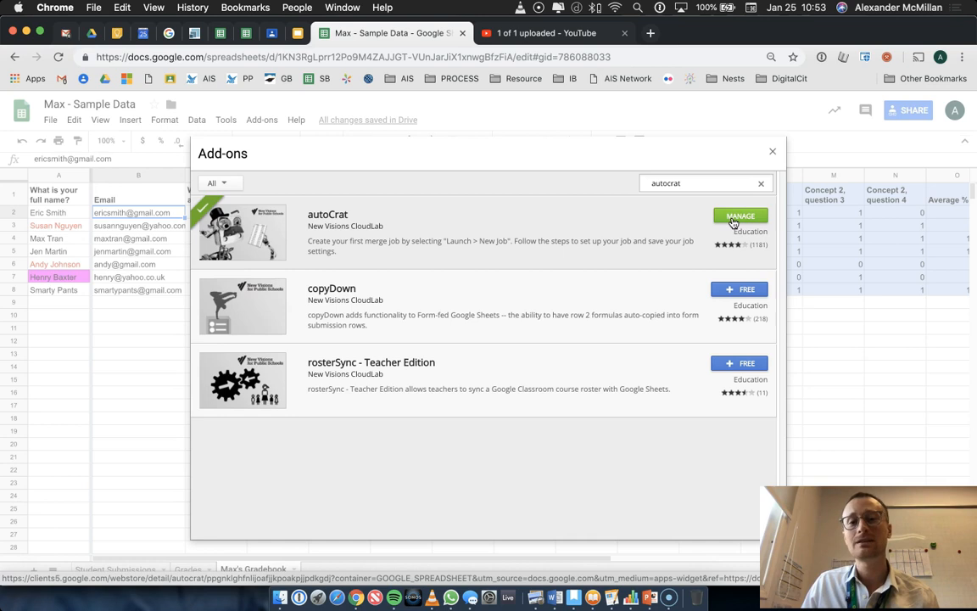
left_click(772, 153)
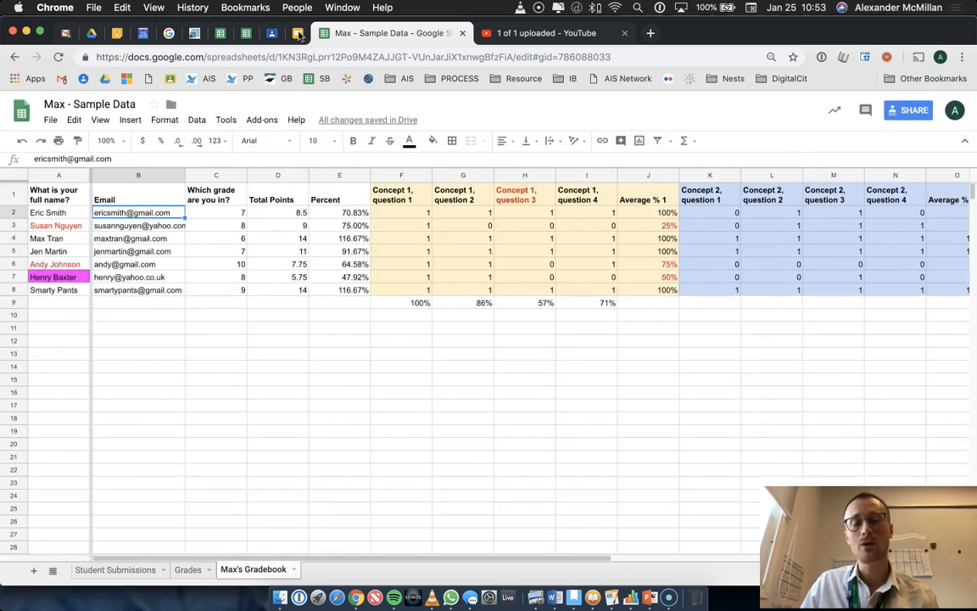
Step: Launch the autoCrat add-on, create a new merge job named "Unit 2 - Feedback" and proceed to choosing its template
left_click(259, 121)
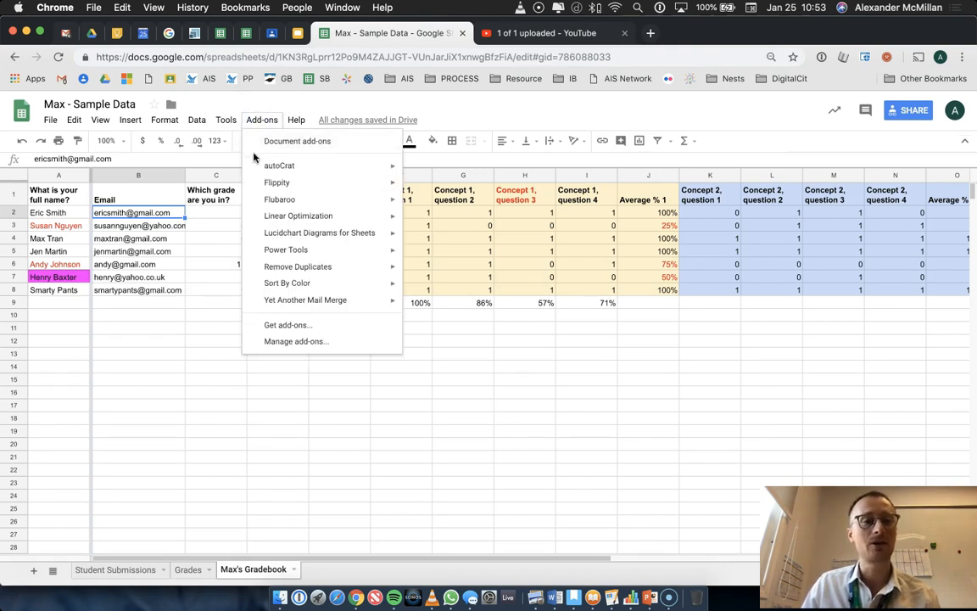
mouse_move(250, 172)
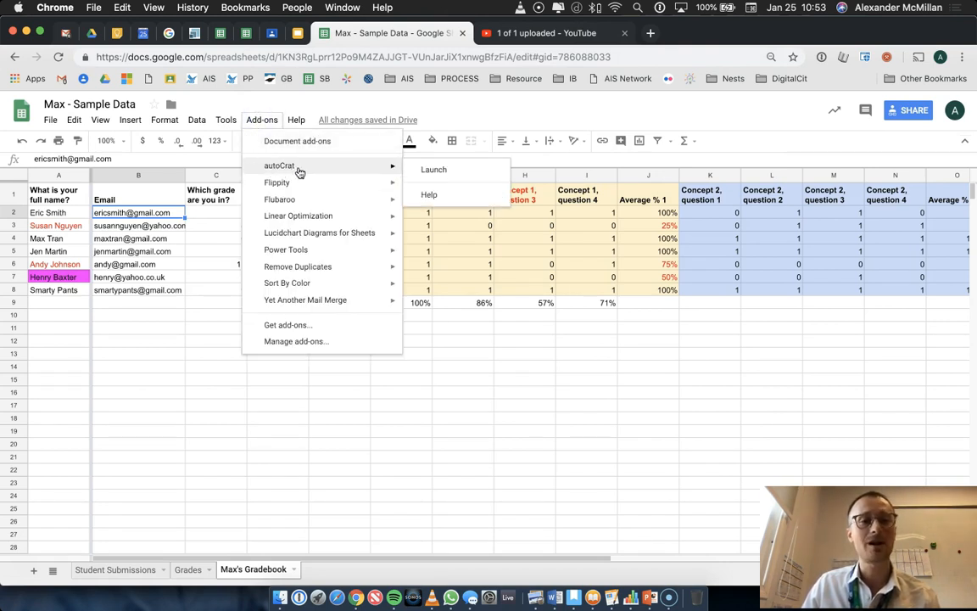
left_click(474, 171)
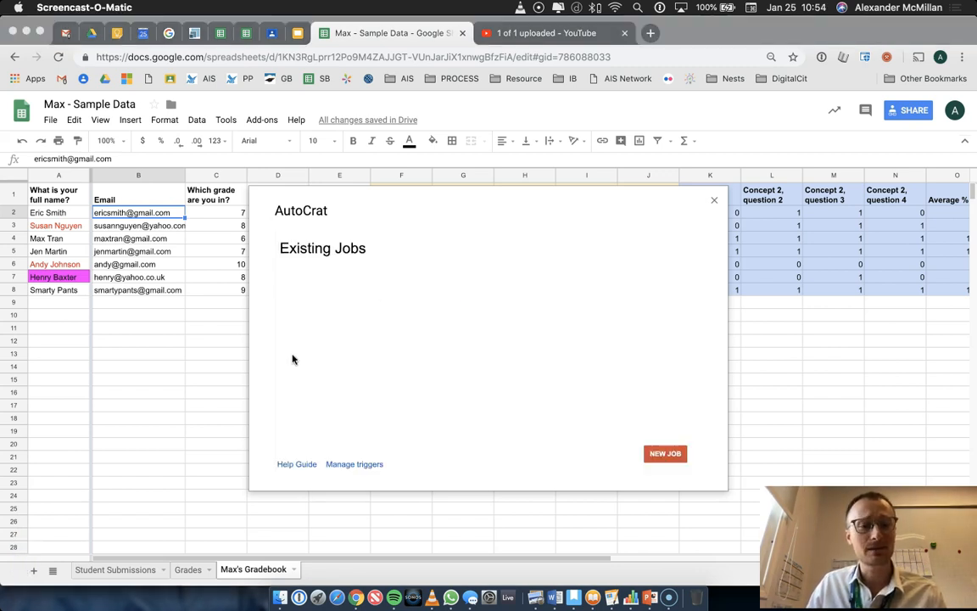
left_click(676, 458)
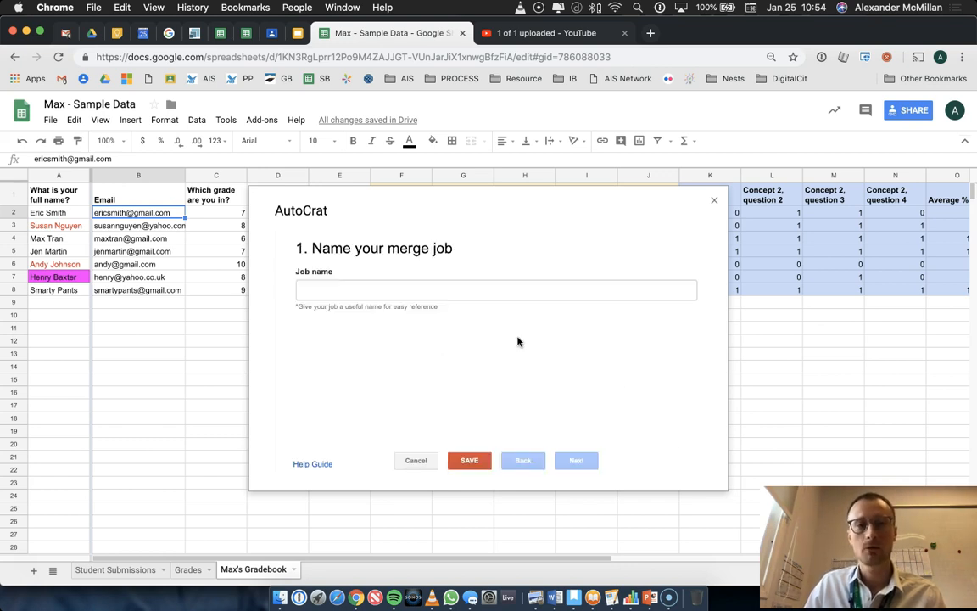
left_click(462, 292)
type("Unit 2 - Feedback")
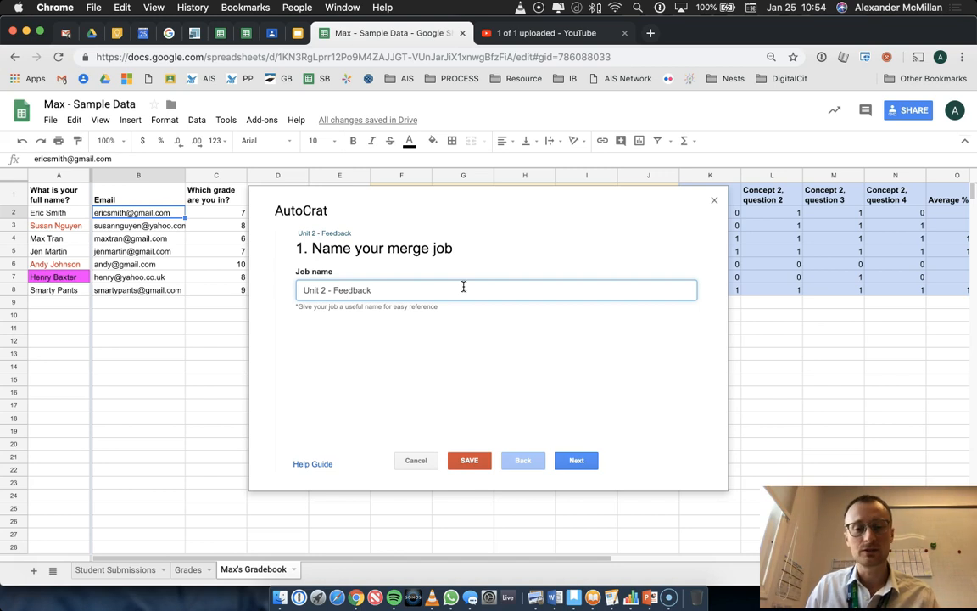
left_click(574, 463)
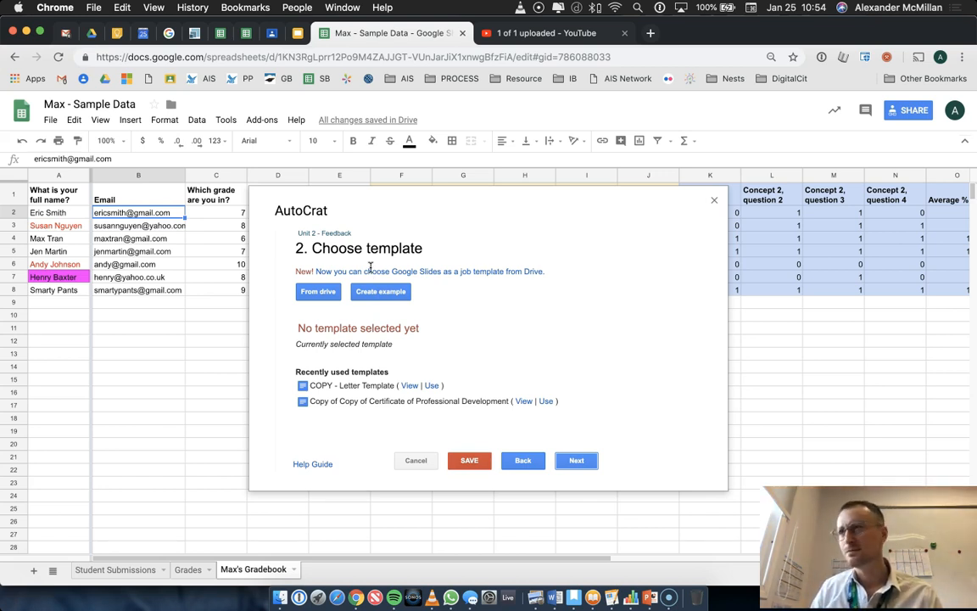
Step: Choose Max - Letter Template from Drive as the merge job's template and continue to mapping the source data
left_click(91, 33)
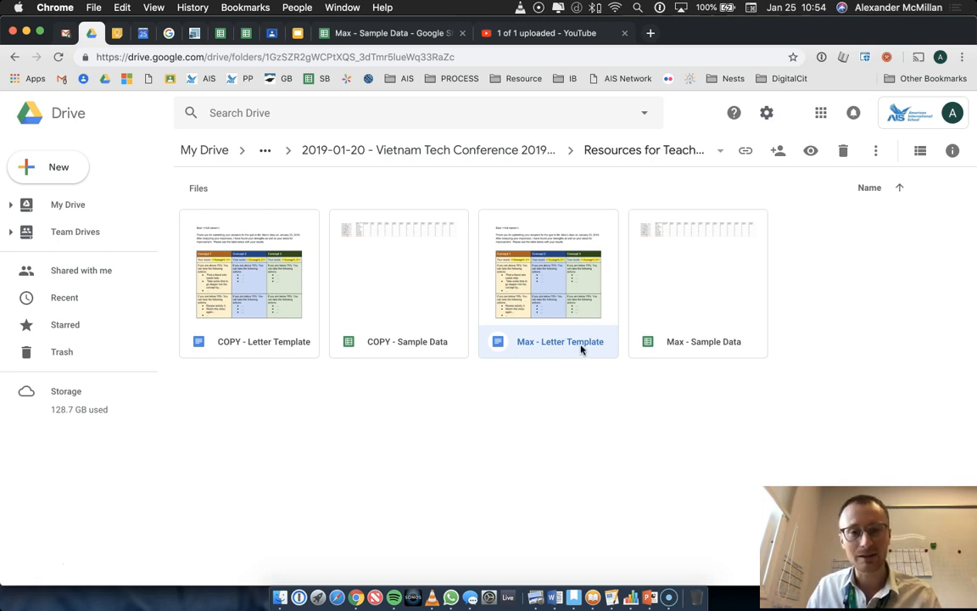
left_click(407, 34)
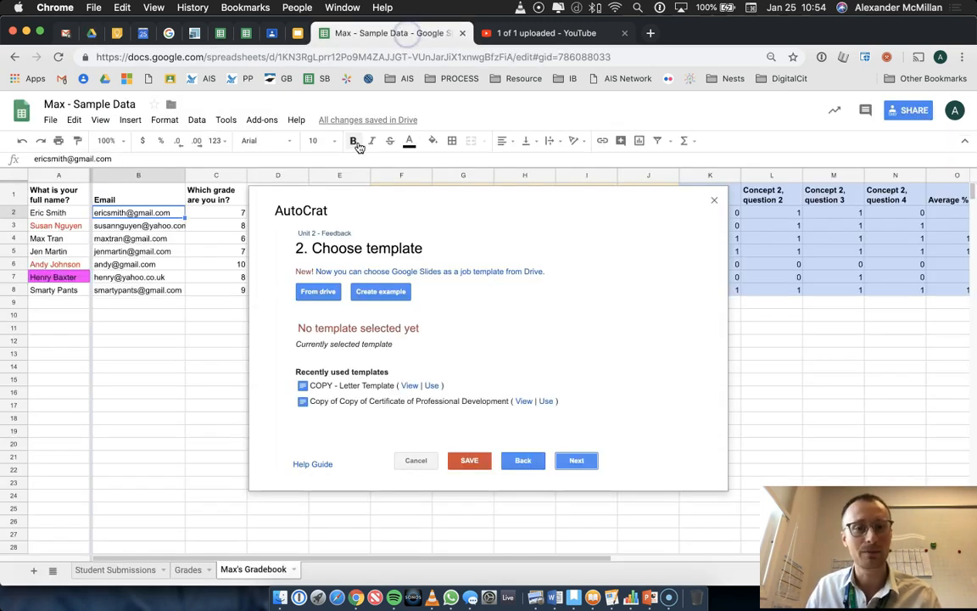
left_click(318, 291)
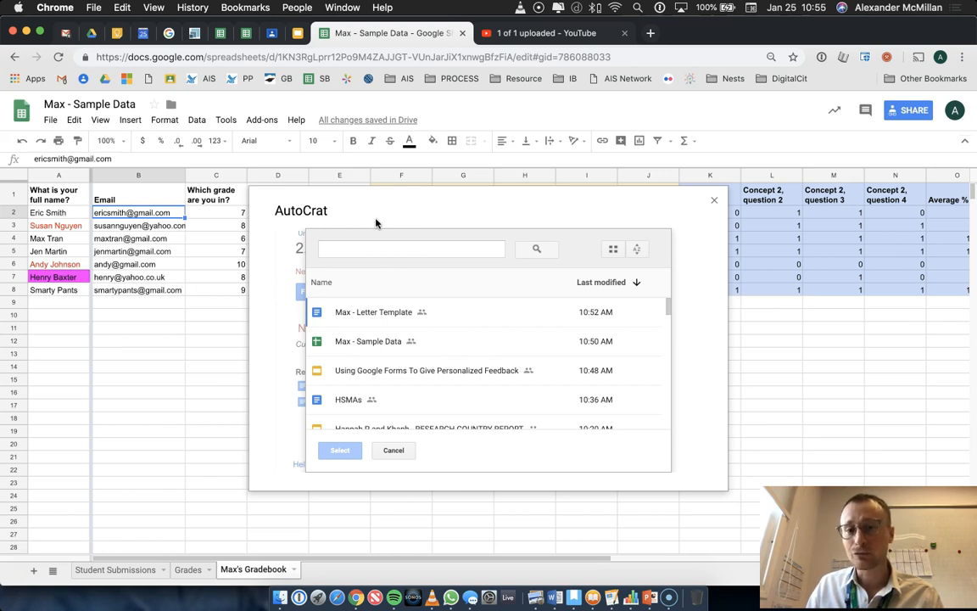
left_click(348, 319)
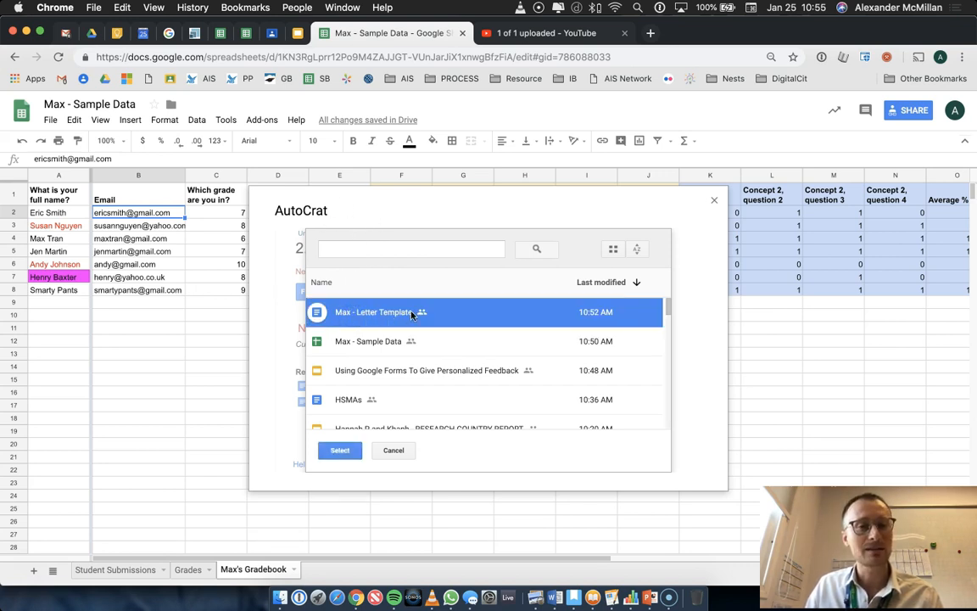
left_click(340, 451)
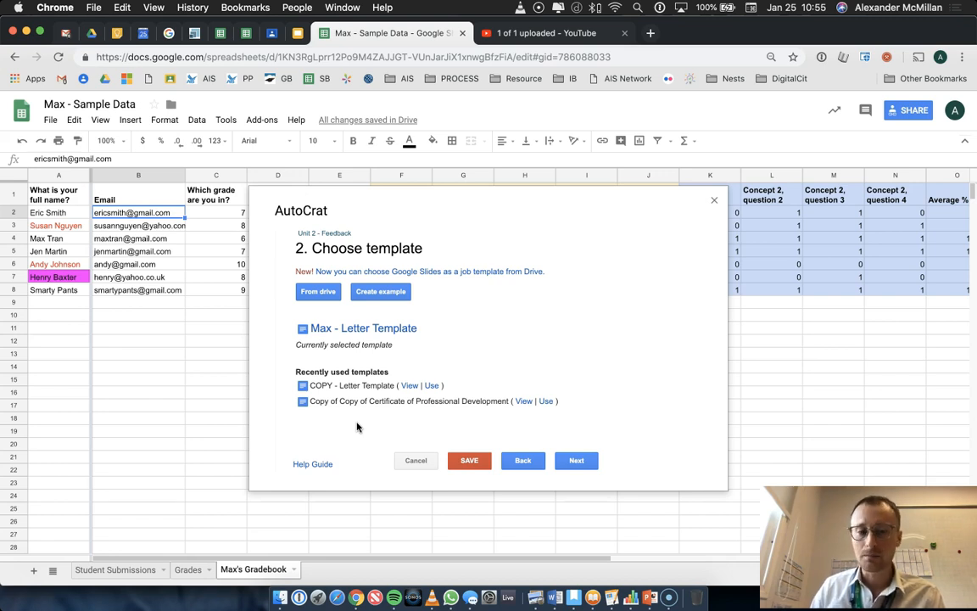
left_click(581, 463)
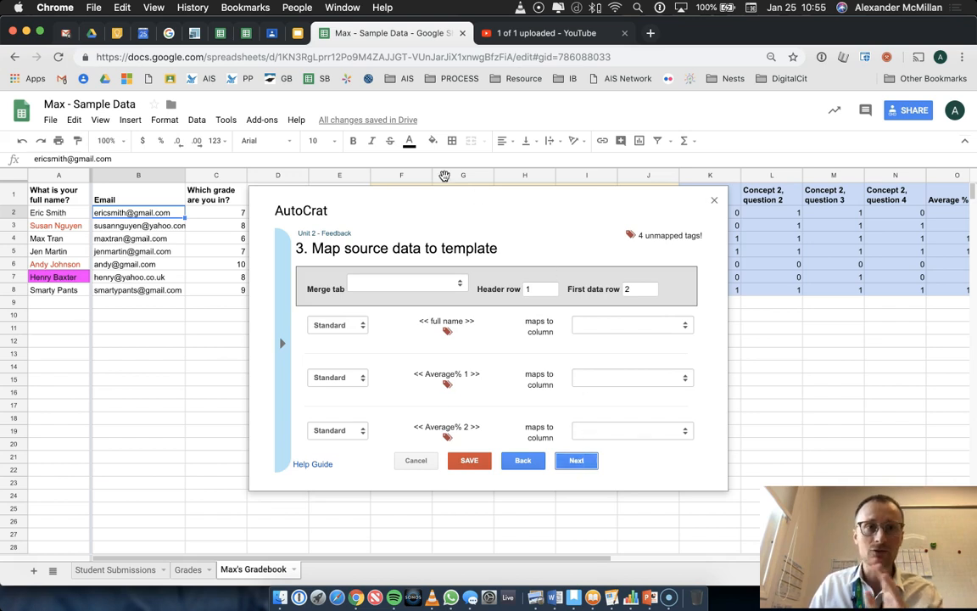
Step: Open the Max - Letter Template document from Drive and examine its merge tags against the tags in the AutoCrat mapping
left_click(92, 34)
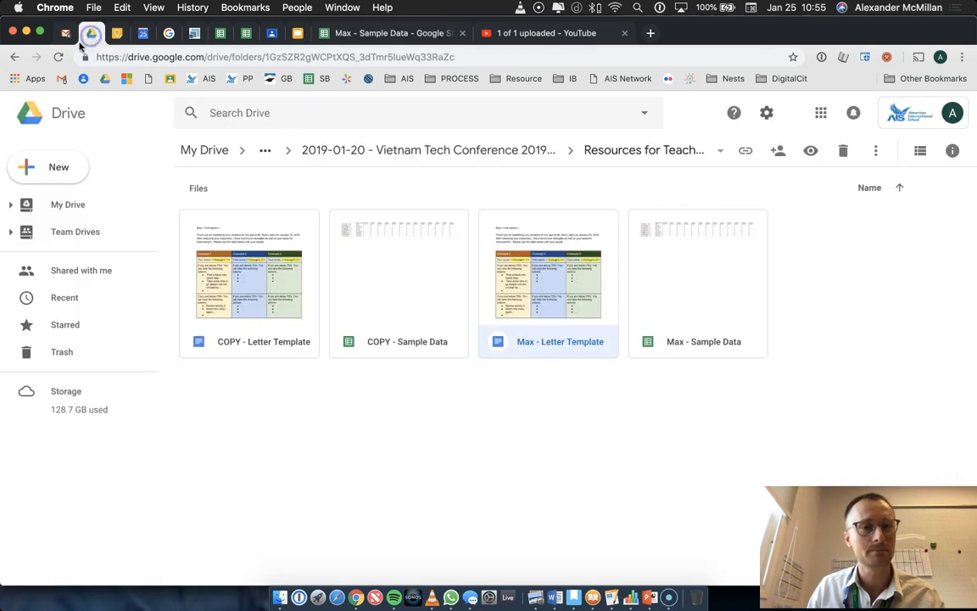
double_click(533, 300)
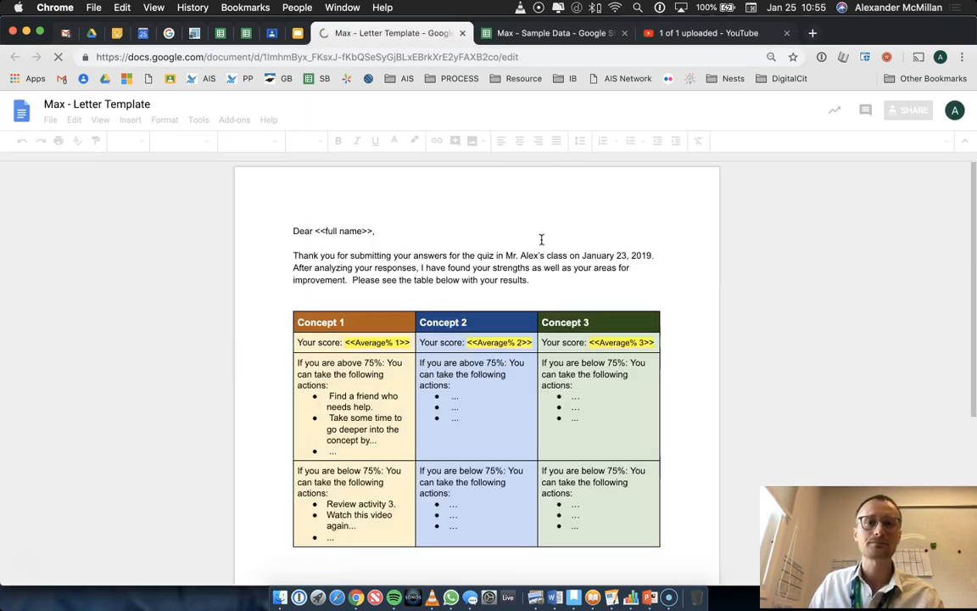
left_click(556, 33)
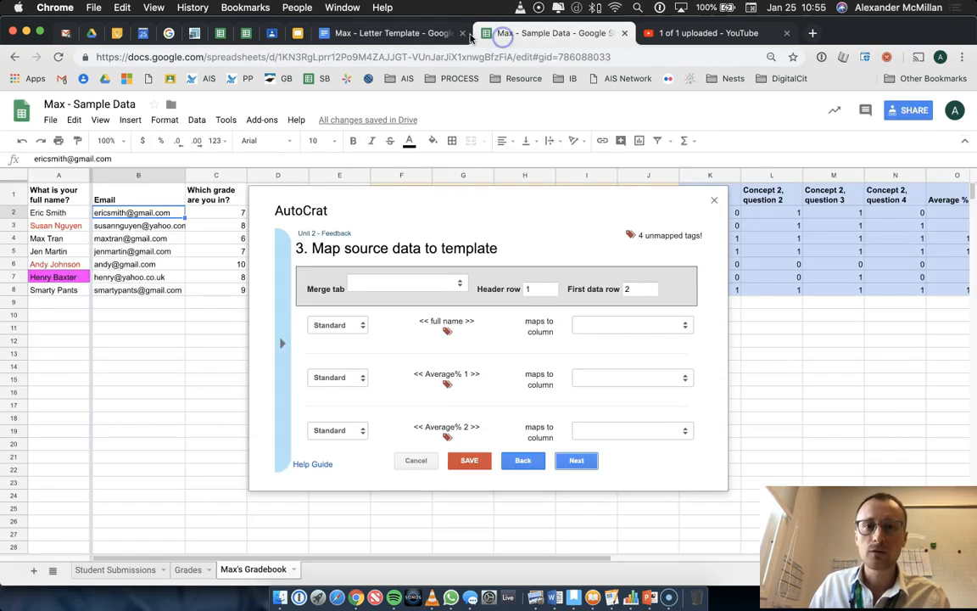
left_click(414, 34)
left_click(482, 32)
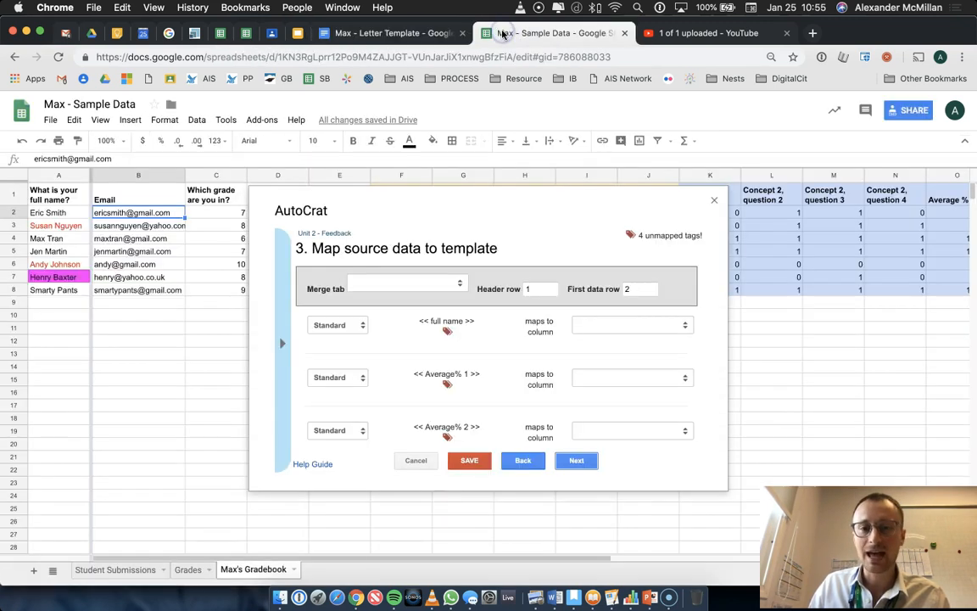
left_click(415, 33)
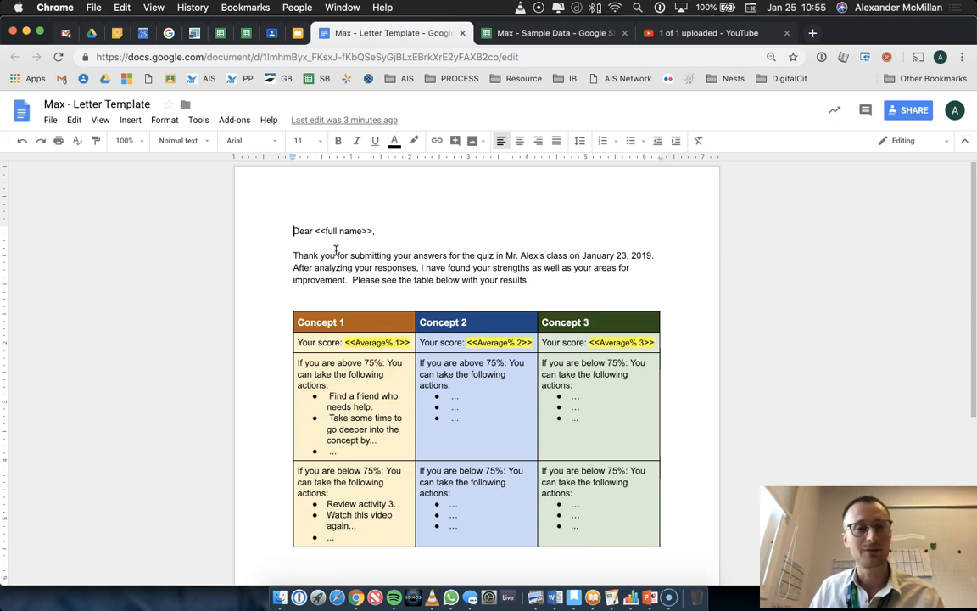
scroll(318, 236, "up", 5)
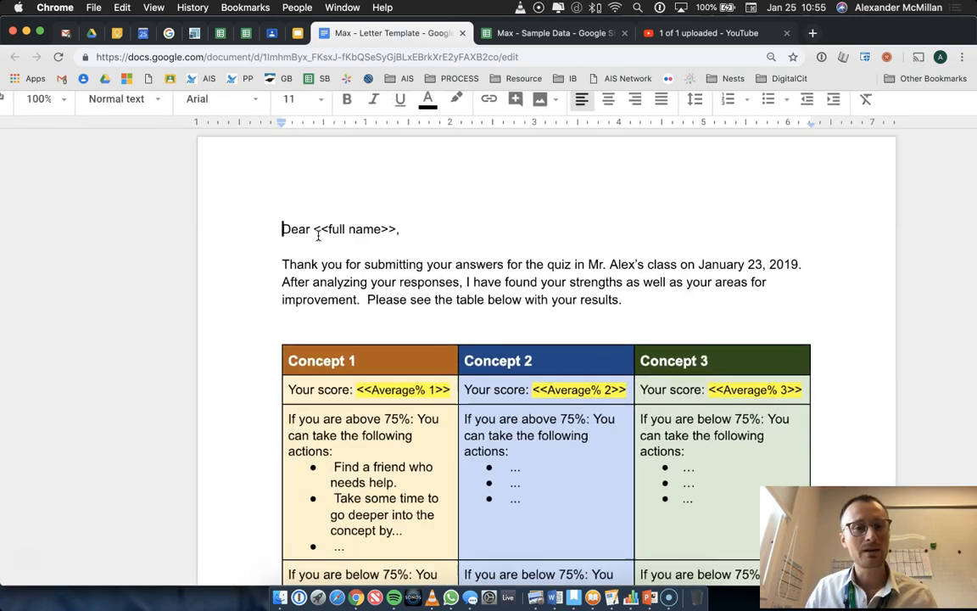
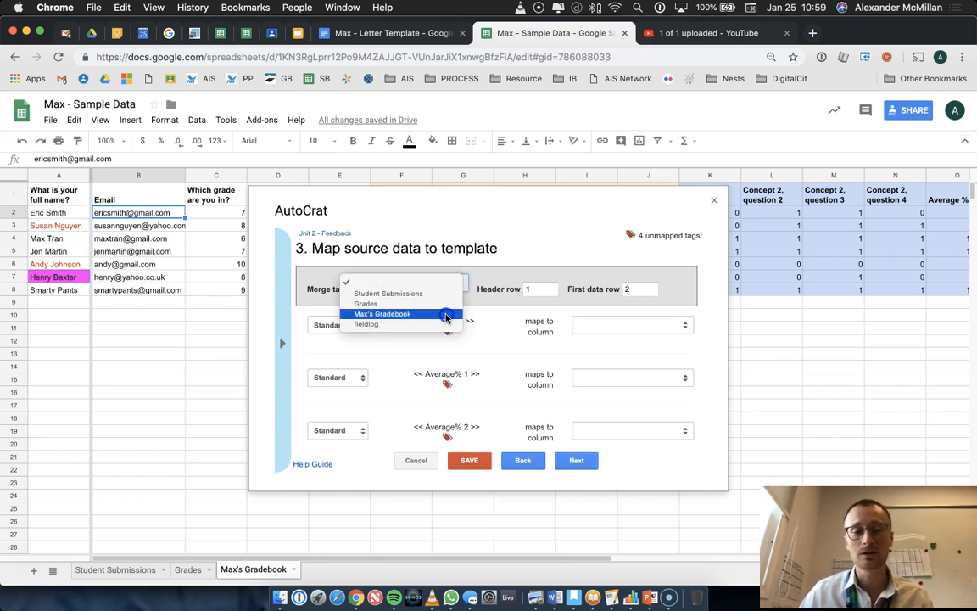
Step: Set the merge tab to Max's Gradebook, mapping the full name tag to "What is your full name?" and Average% 1 to "Average % 1"
left_click(447, 315)
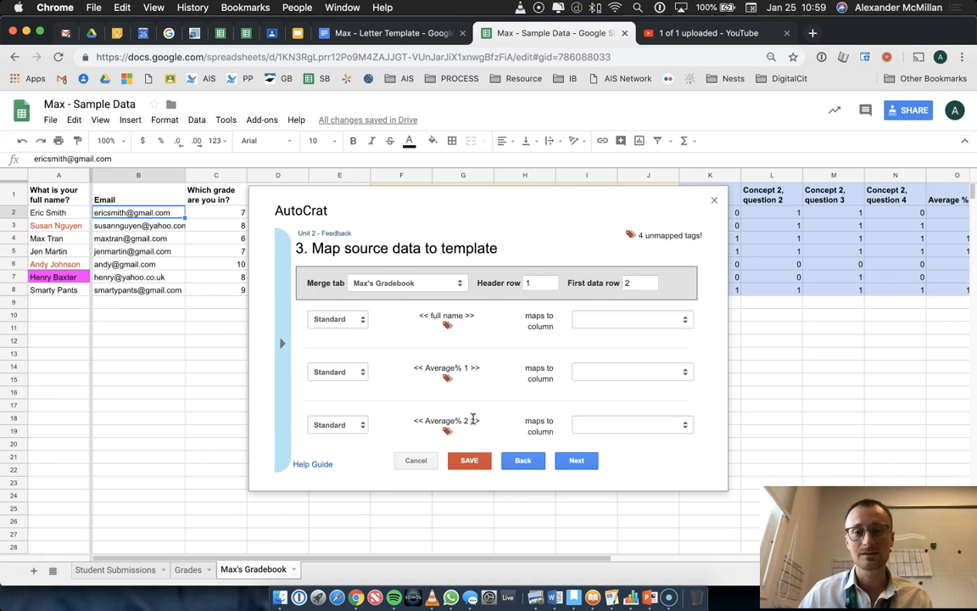
left_click(682, 327)
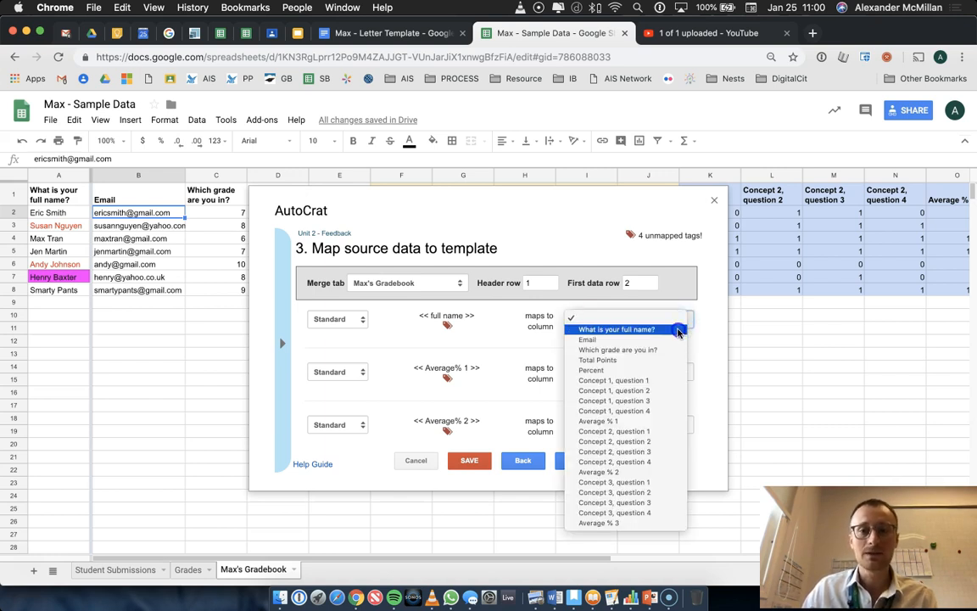
left_click(679, 332)
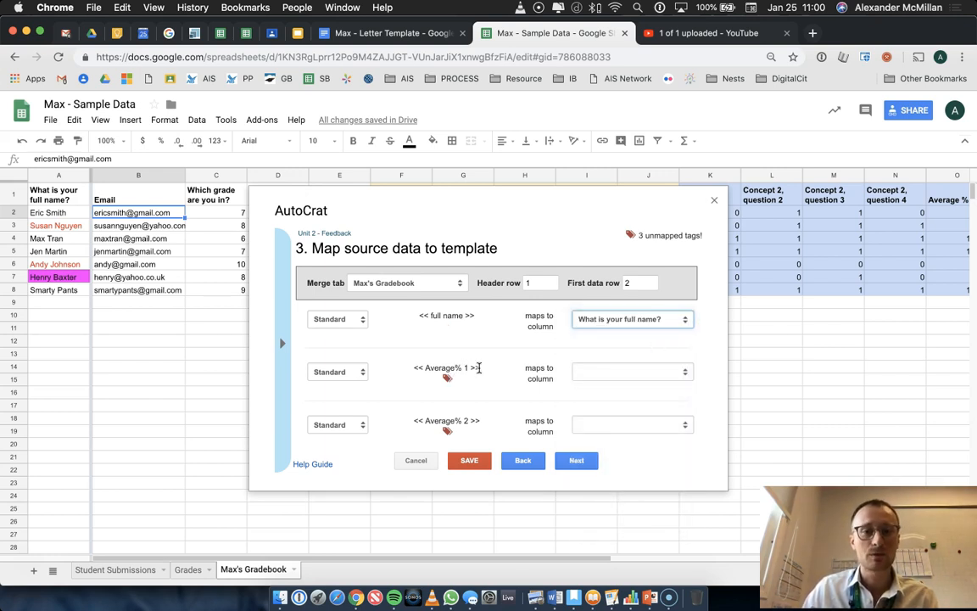
left_click(602, 373)
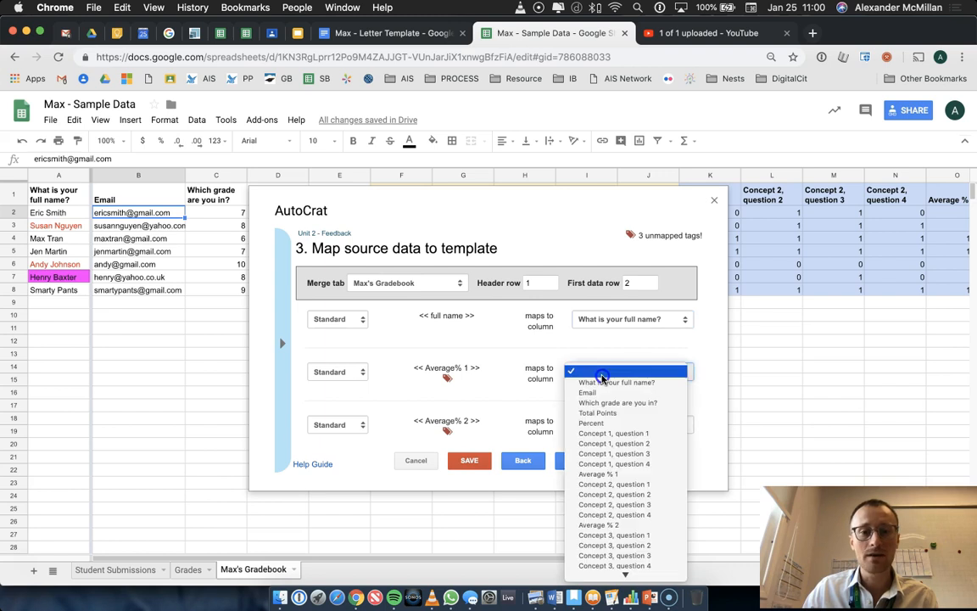
left_click(617, 473)
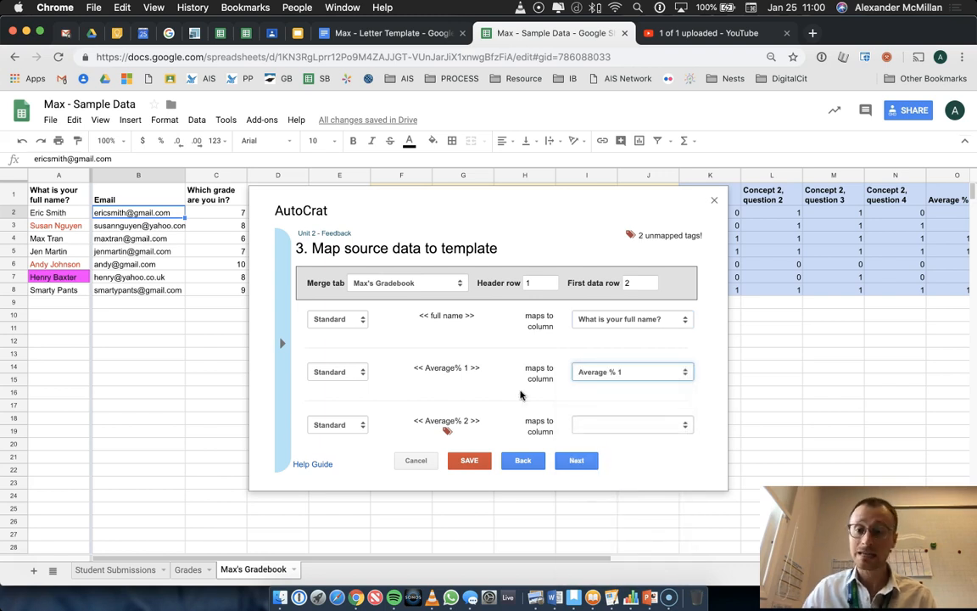
Step: Map the Average% 2 tag to "Average % 2" and Average% 3 to "Average % 3", and continue to the file settings
scroll(521, 394, "down", 2)
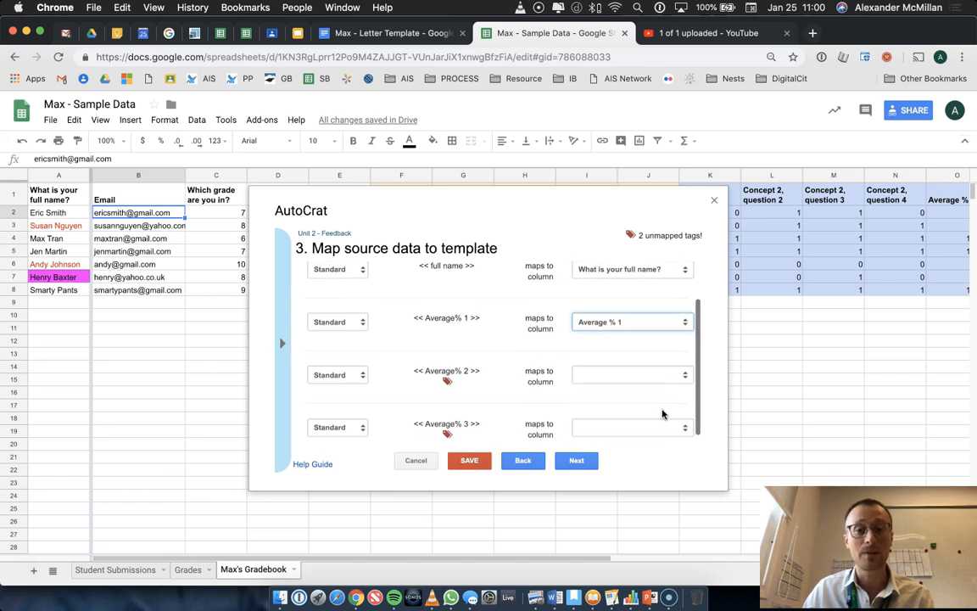
left_click(663, 375)
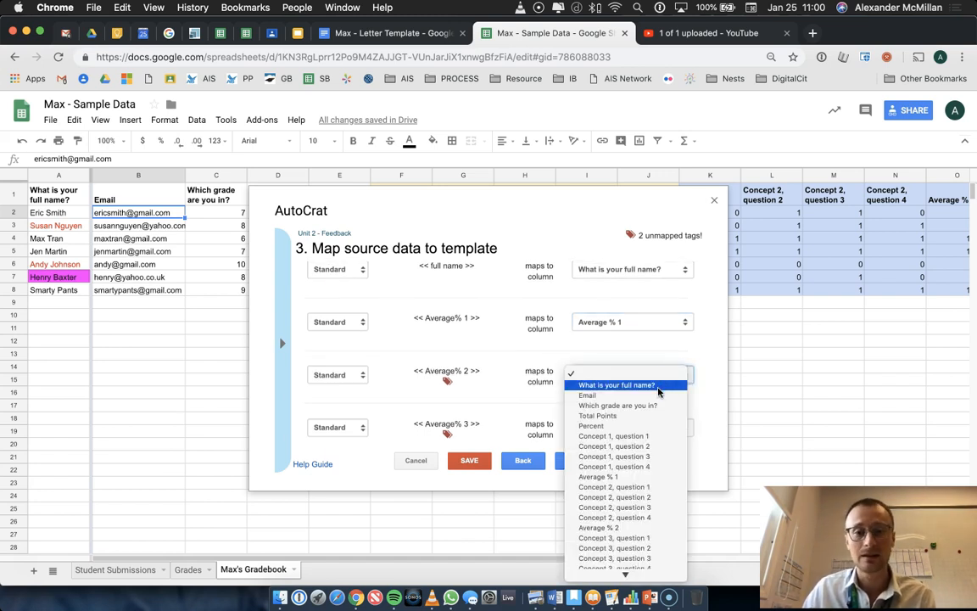
left_click(627, 526)
left_click(678, 429)
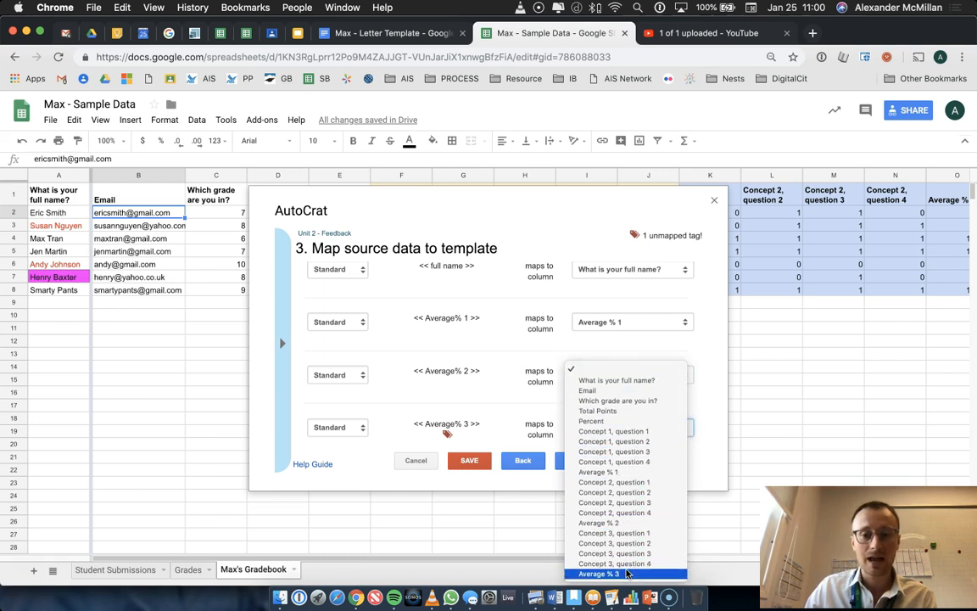
left_click(627, 560)
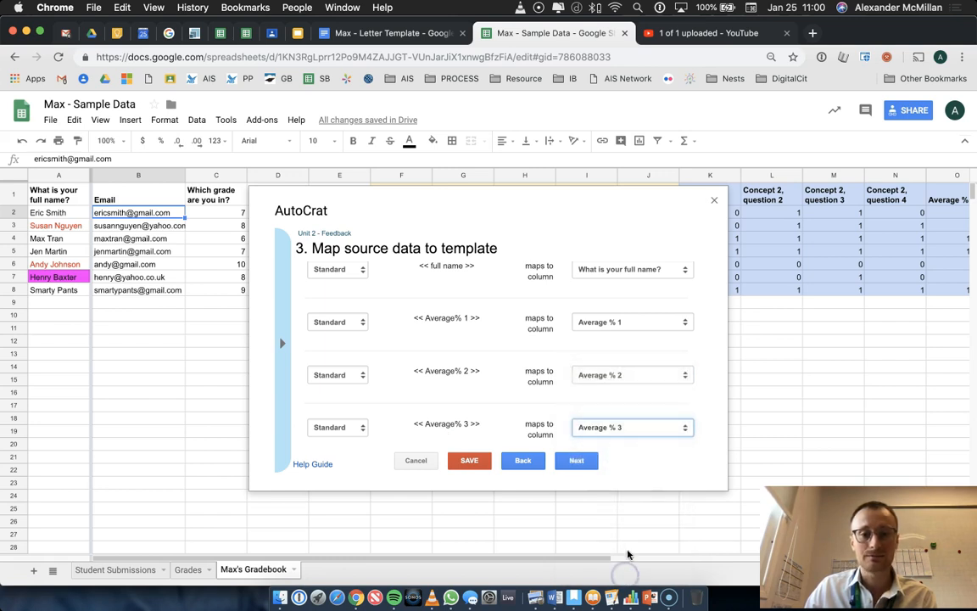
left_click(593, 462)
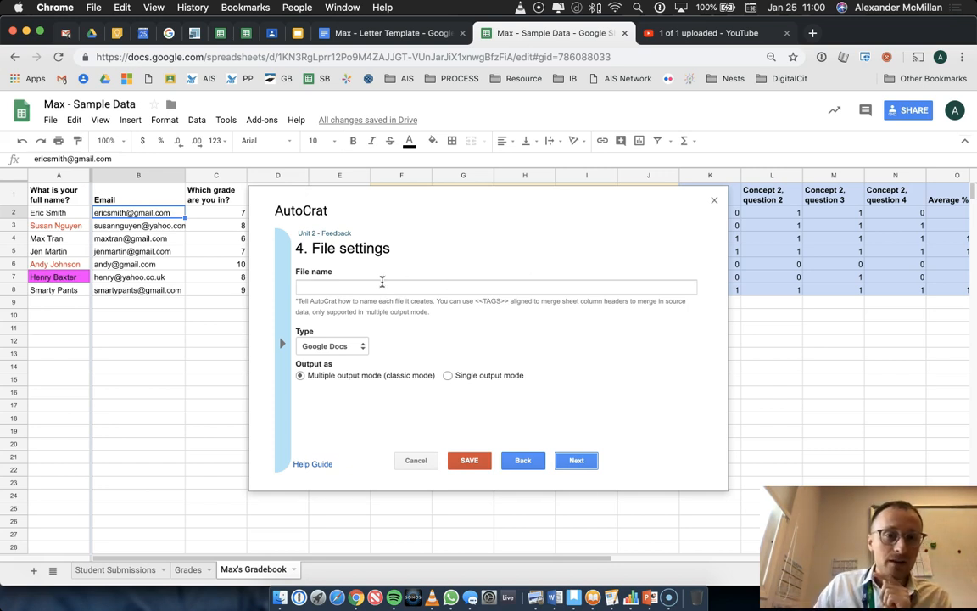
Step: Set the merged file name to "<<What is your full name?>> - Unit 2 Report" using the copied full name tag
left_click(328, 283)
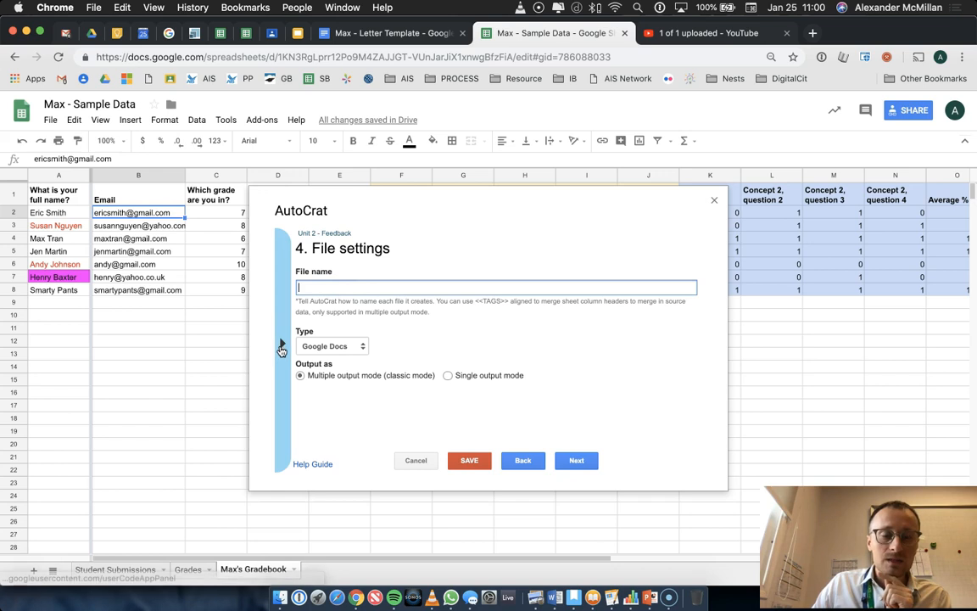
left_click(281, 344)
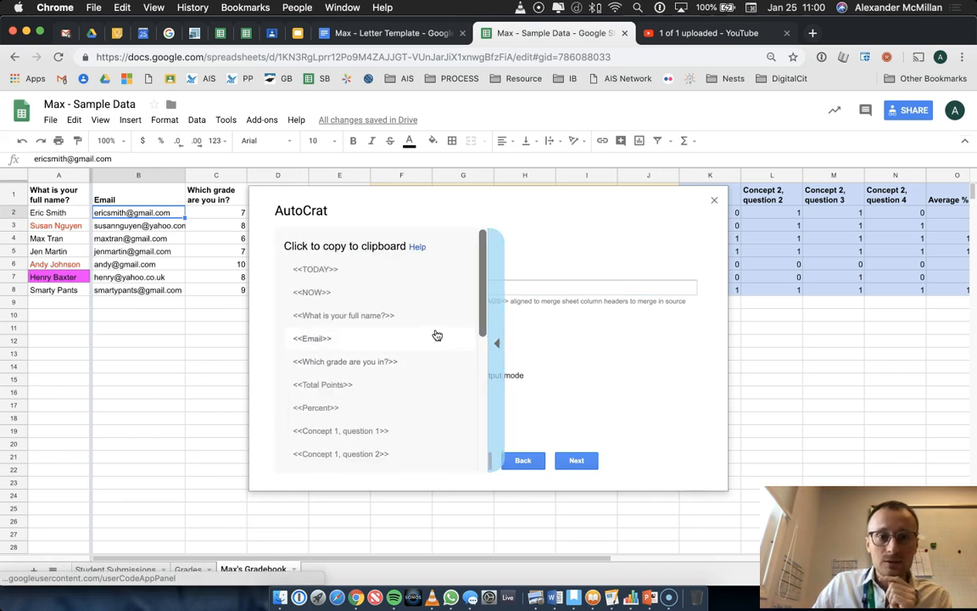
left_click(302, 320)
left_click(328, 288)
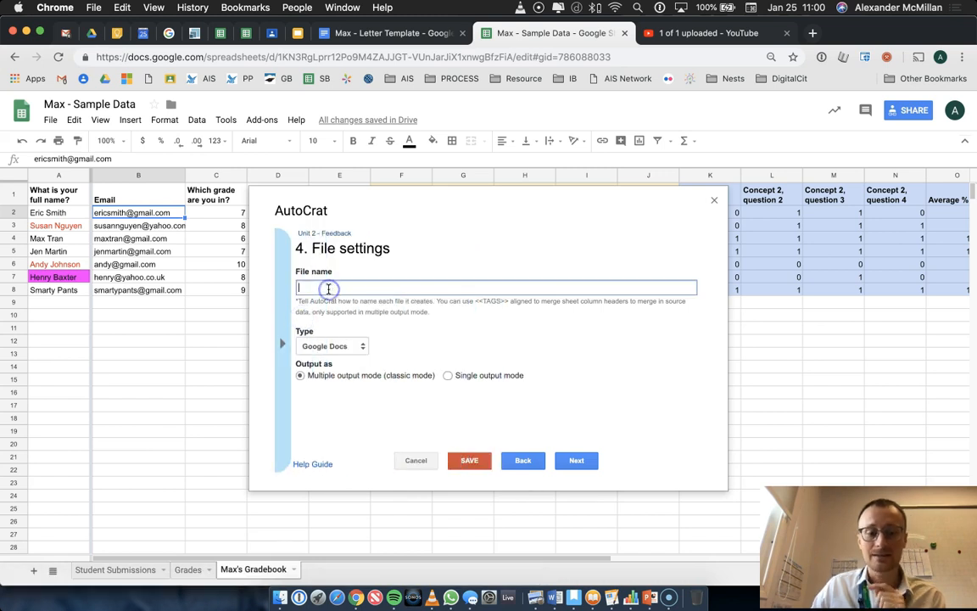
type("<<What is your full name?>>")
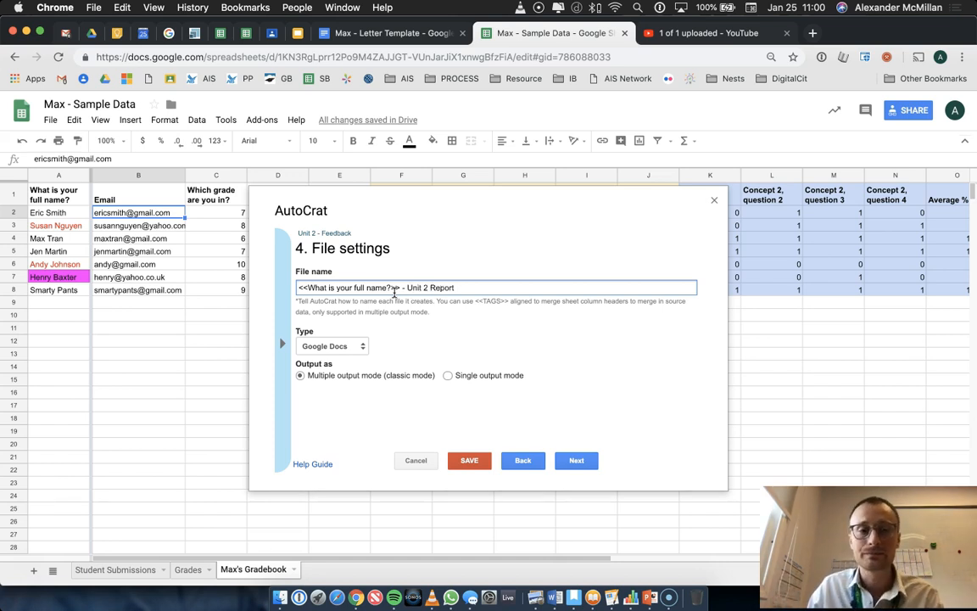
left_click_drag(397, 287, 318, 280)
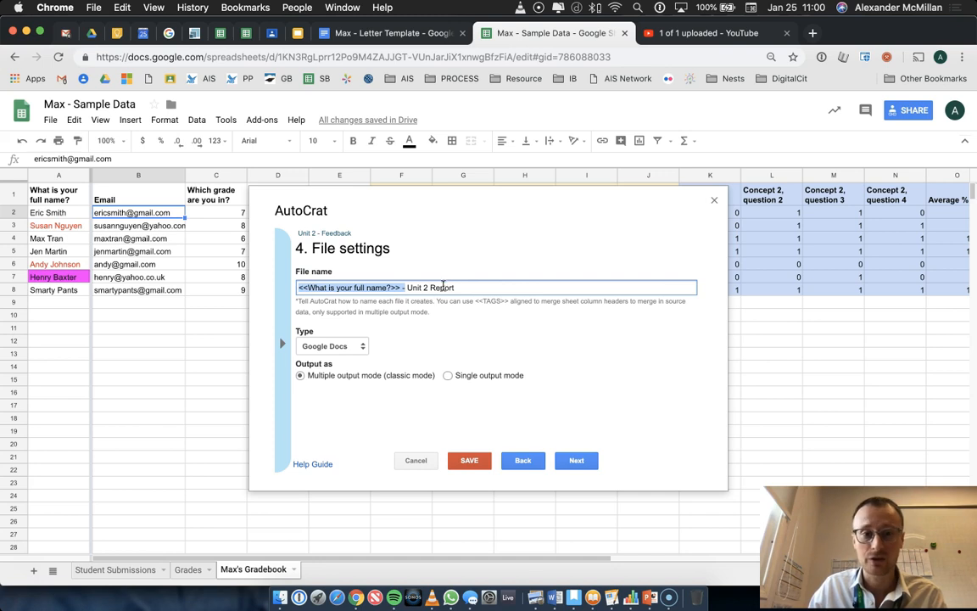
Step: Choose Google Docs as the file type with multiple output mode (classic mode), and continue to the destination folders
left_click(320, 349)
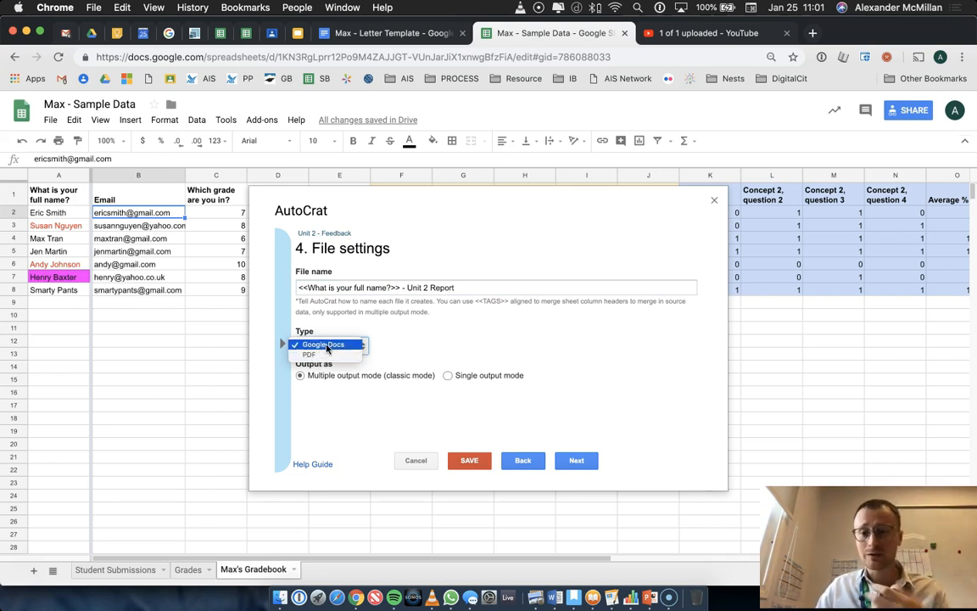
left_click(326, 345)
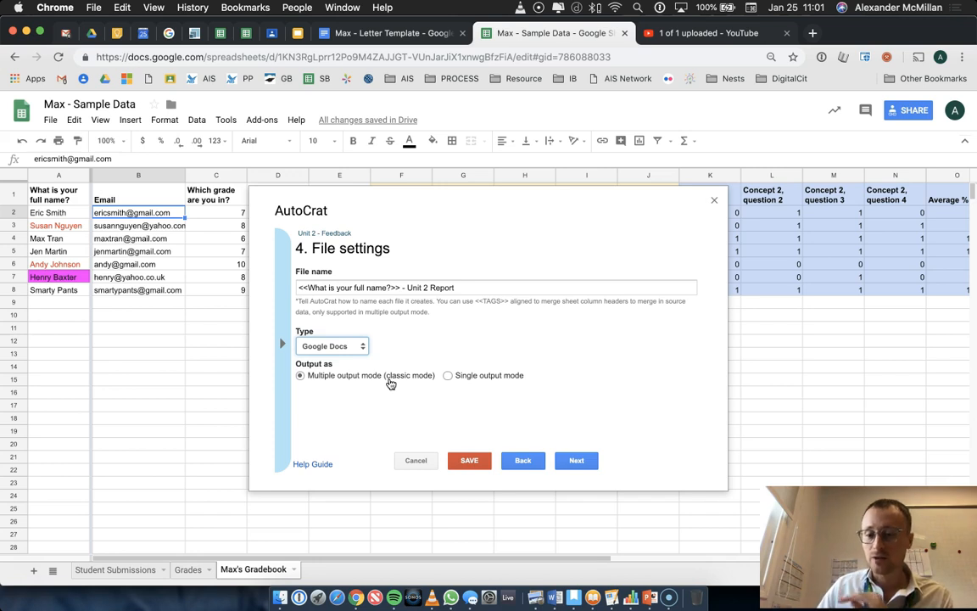
left_click(447, 375)
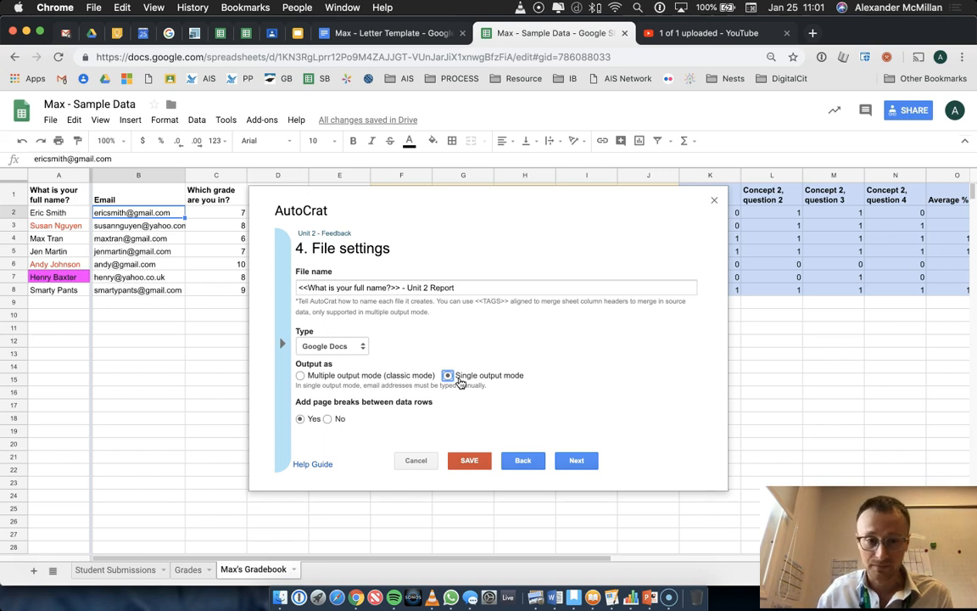
left_click(406, 376)
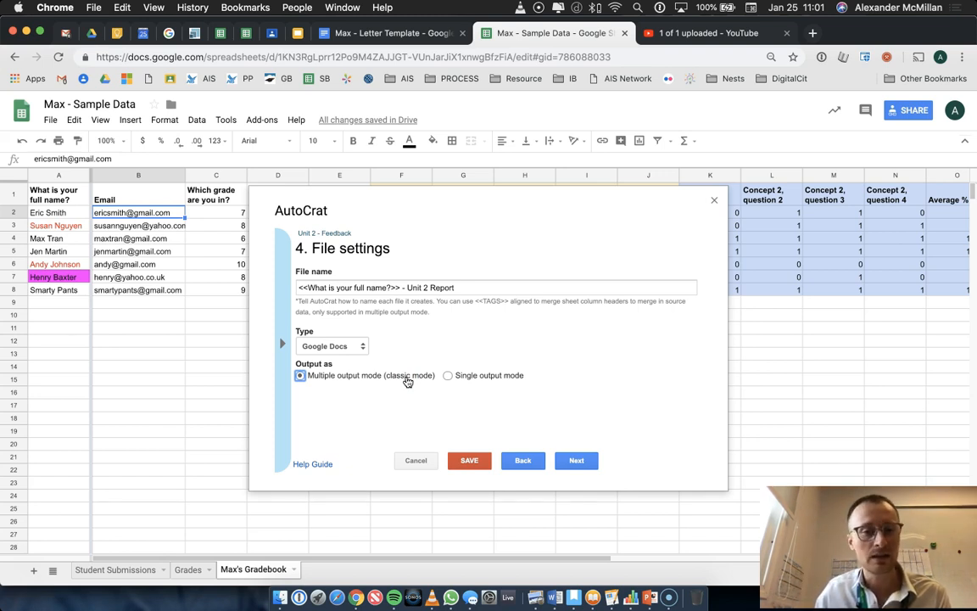
left_click(575, 460)
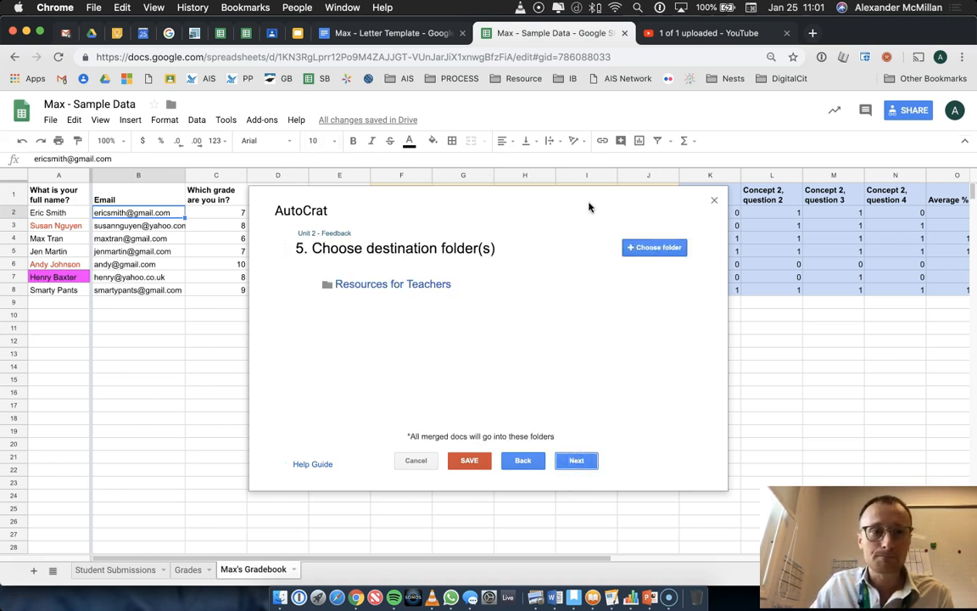
Step: Switch to Google Drive and create a folder named "Max's Output Folder" inside Resources for Teachers
left_click(90, 33)
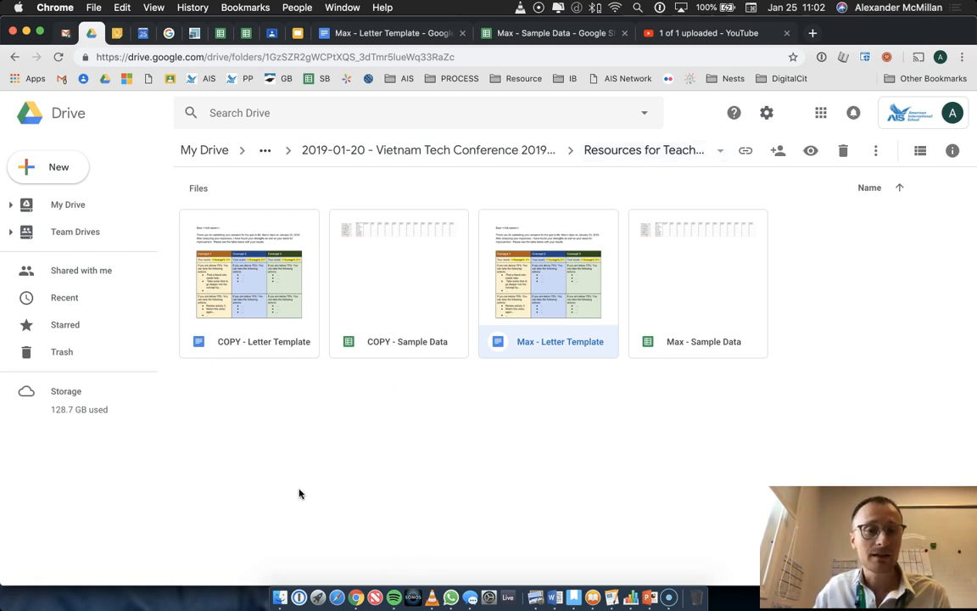
right_click(290, 438)
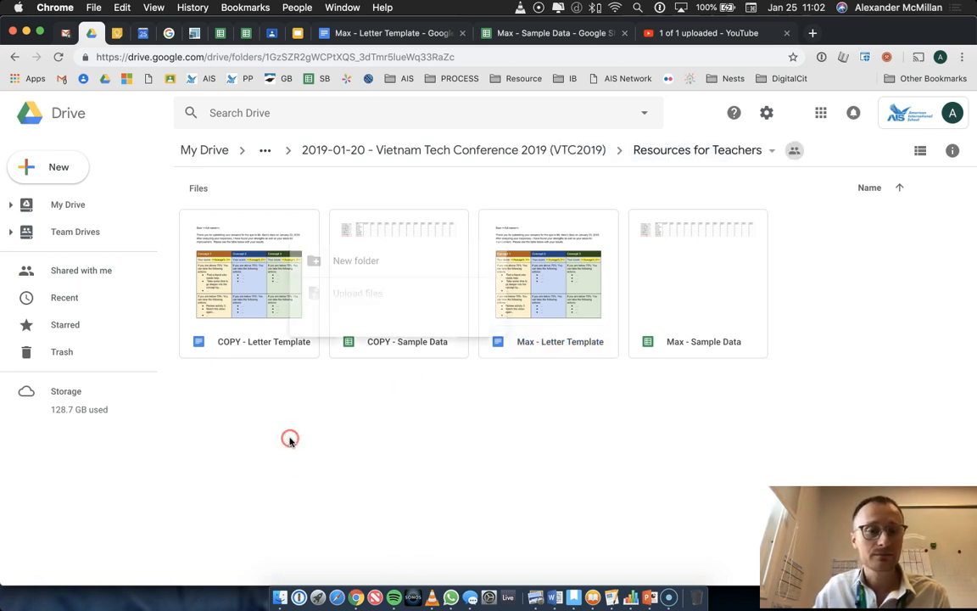
left_click(358, 268)
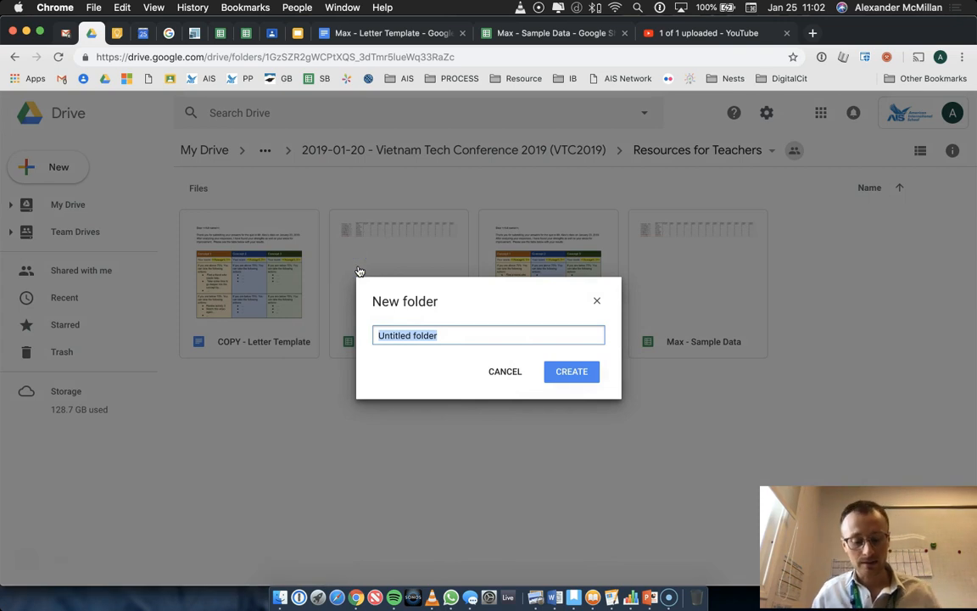
type("Max's")
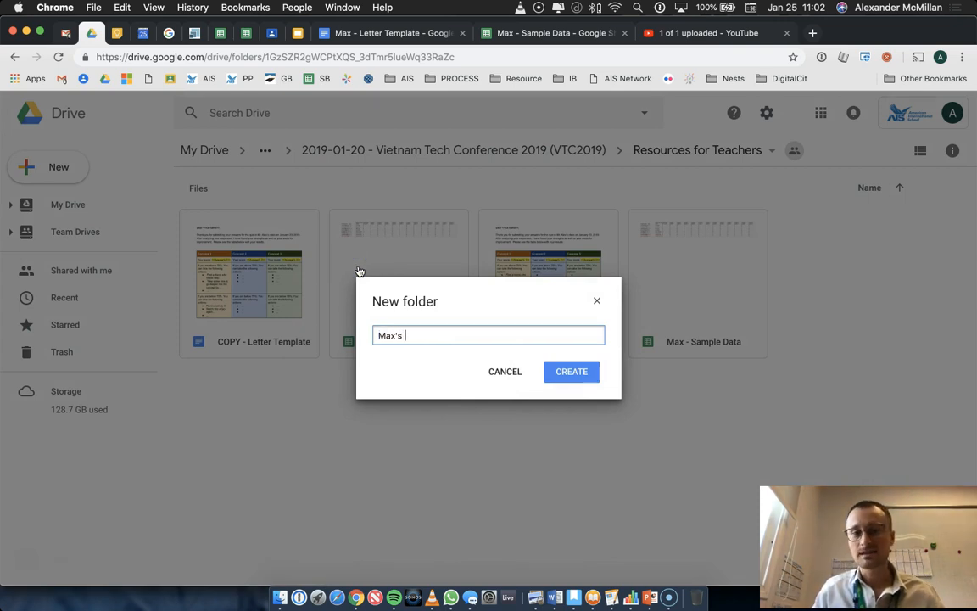
type(" Output Folder")
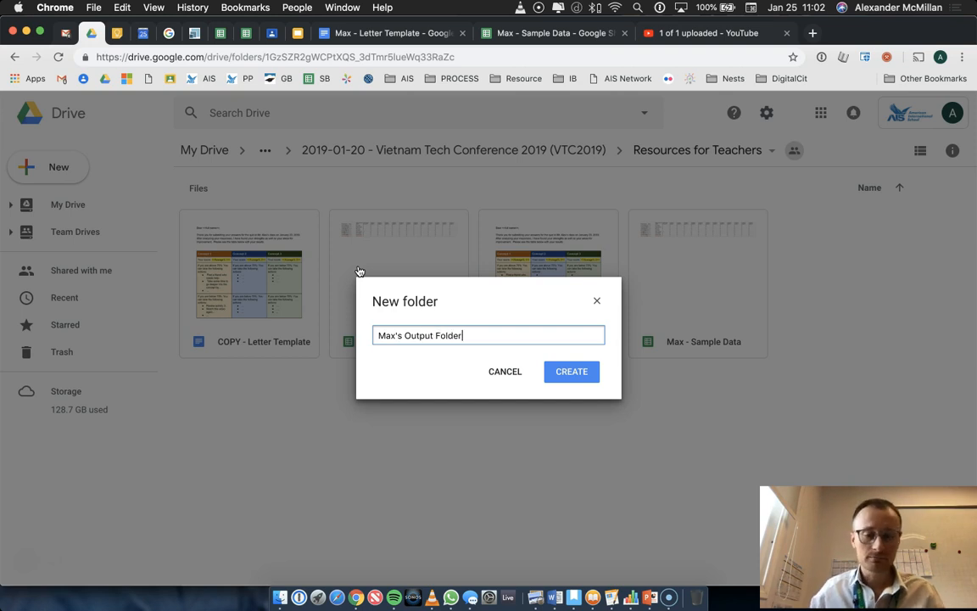
left_click(547, 370)
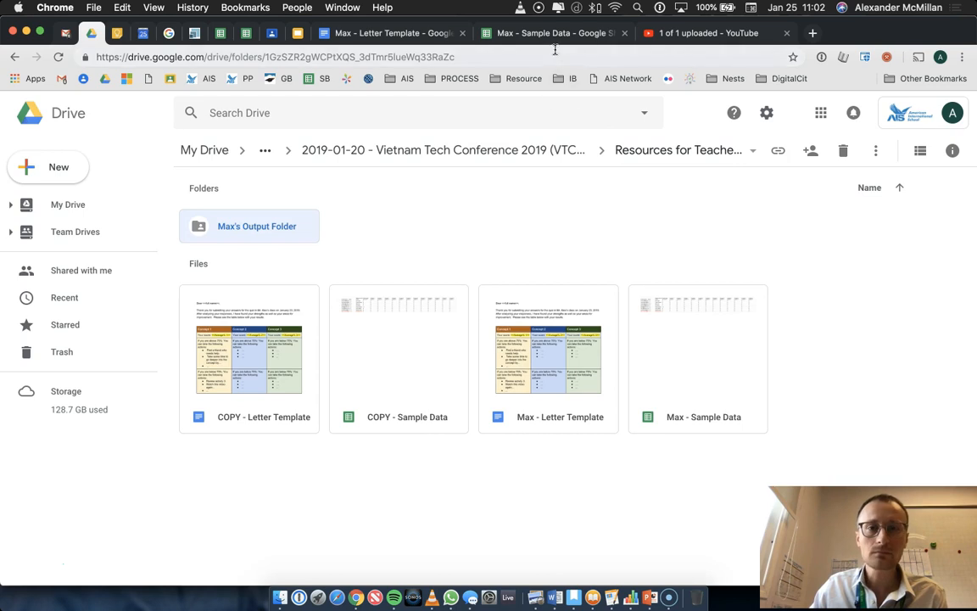
Step: Back in the Max - Sample Data spreadsheet, add Max's Output Folder as merge destination and remove the Resources for Teachers folder
left_click(508, 33)
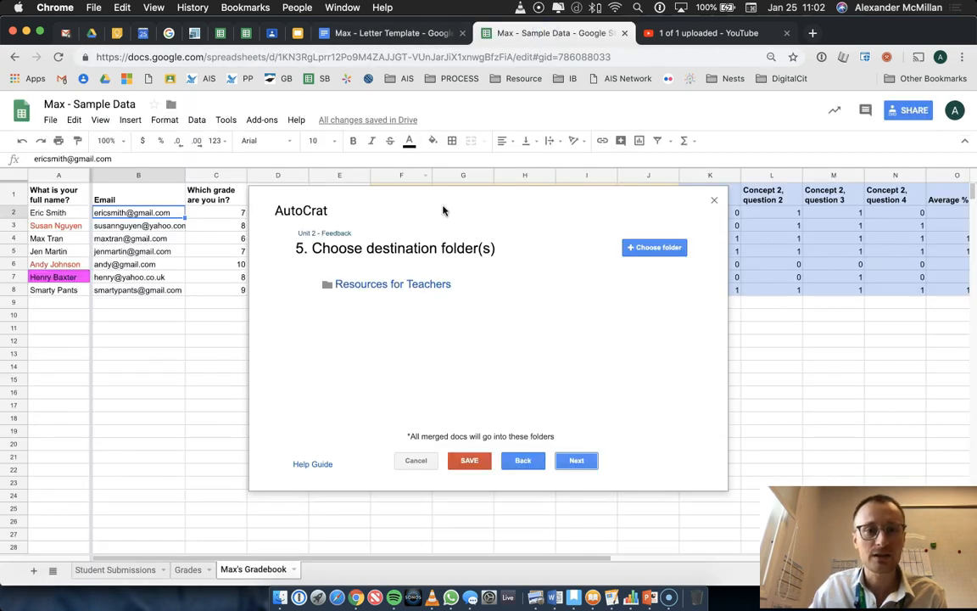
left_click(642, 247)
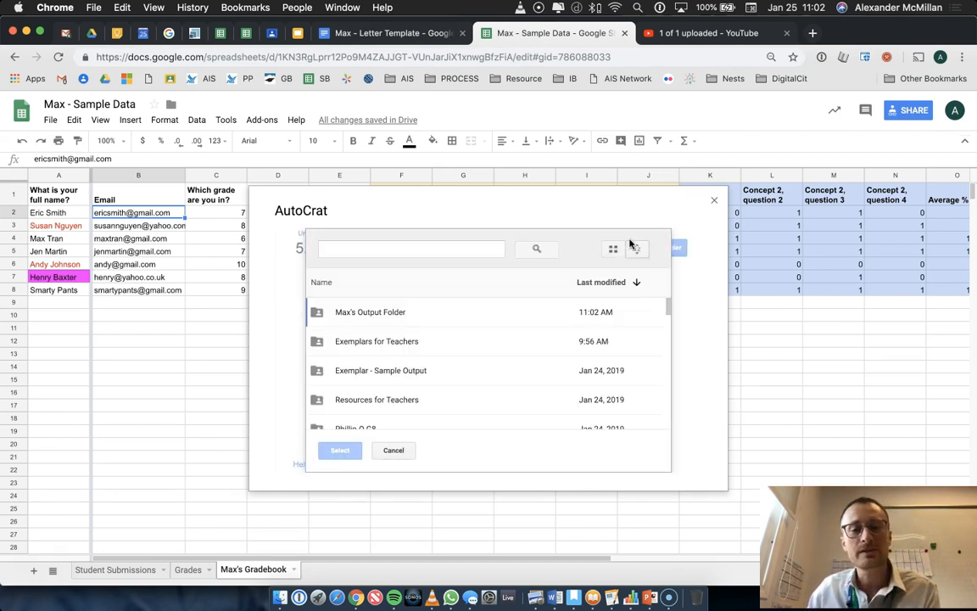
left_click(318, 312)
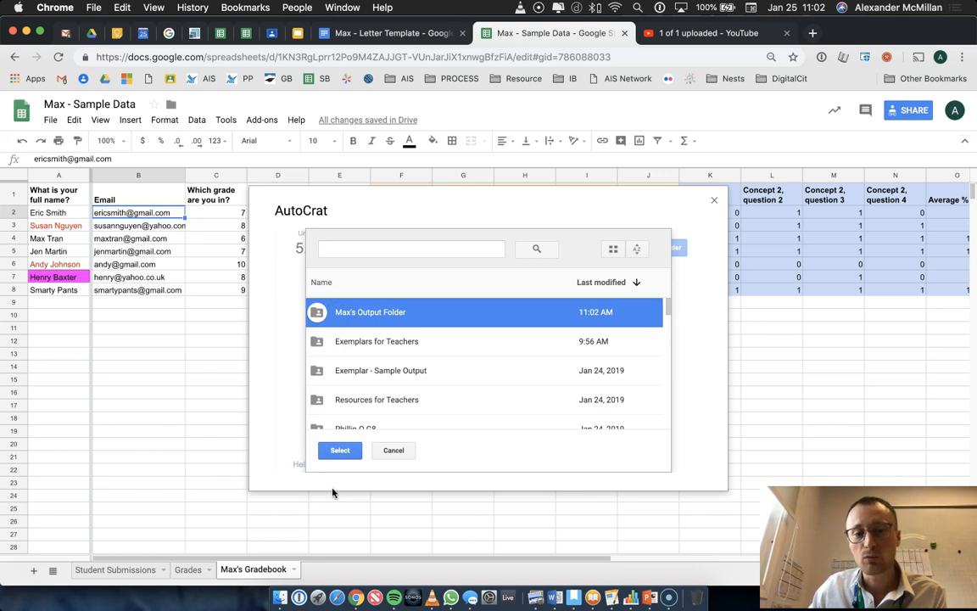
left_click(340, 450)
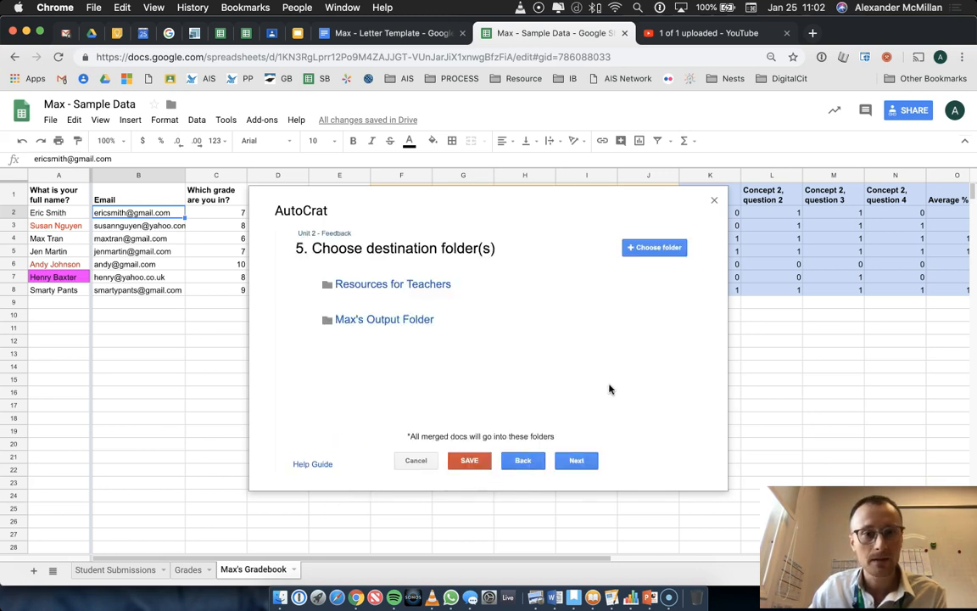
mouse_move(399, 285)
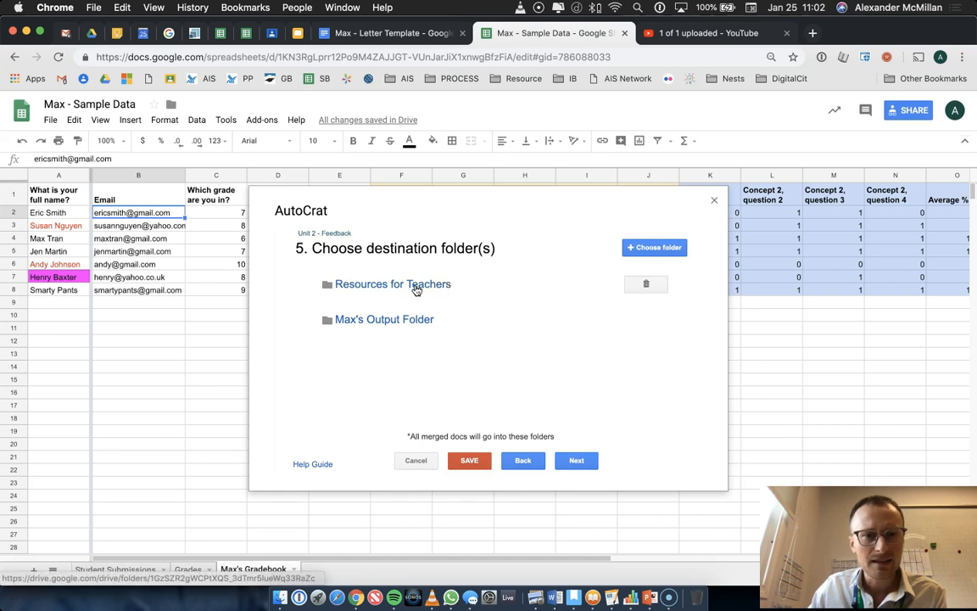
left_click(646, 287)
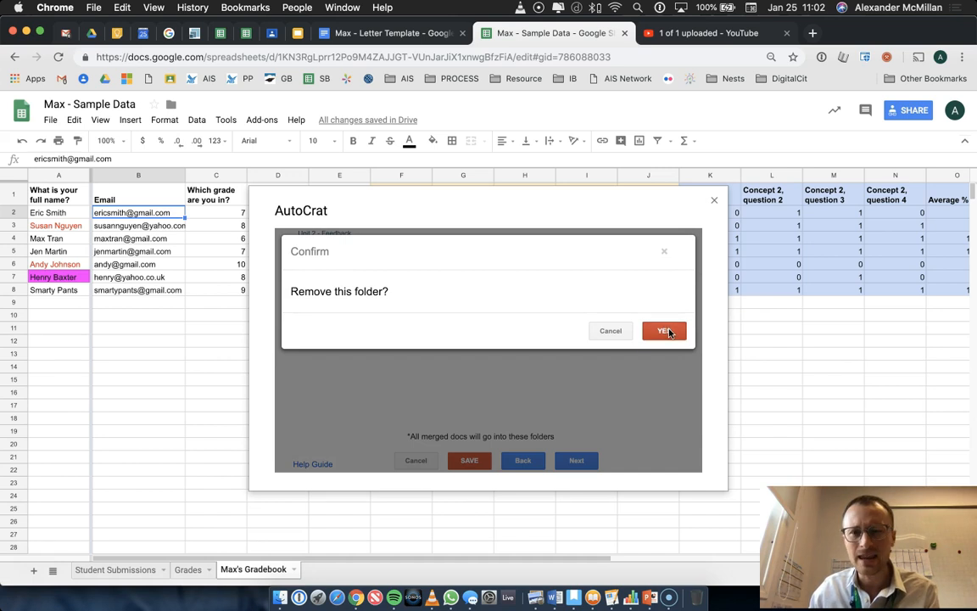
left_click(666, 331)
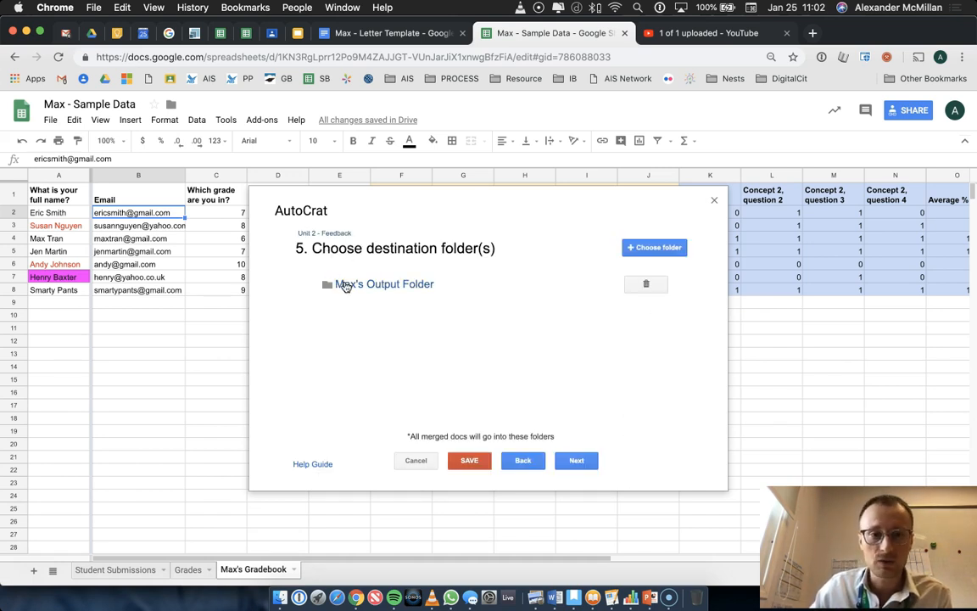
Step: Proceed to the sharing and email settings without adding a dynamic folder reference or a merge condition
left_click(589, 465)
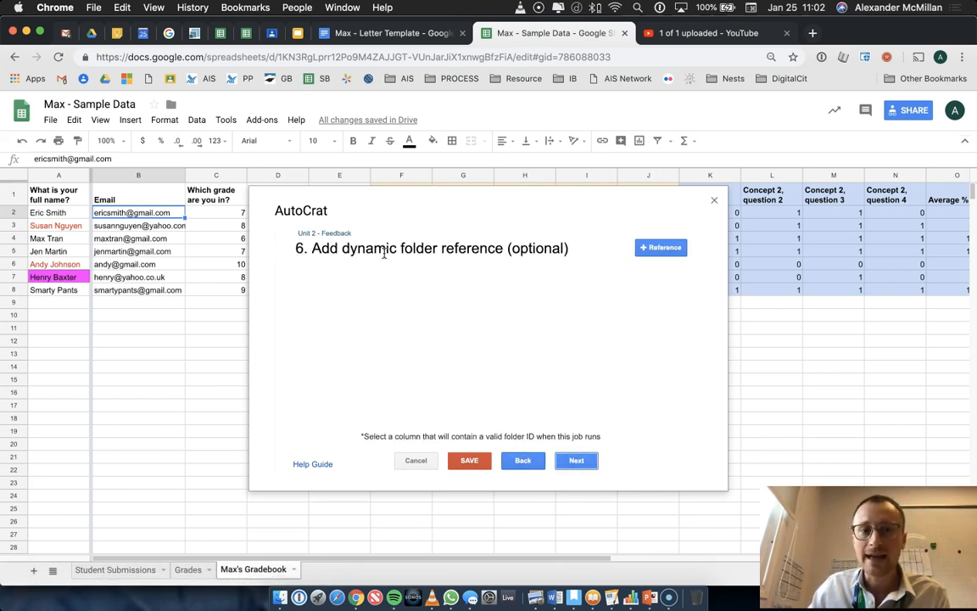
left_click(571, 464)
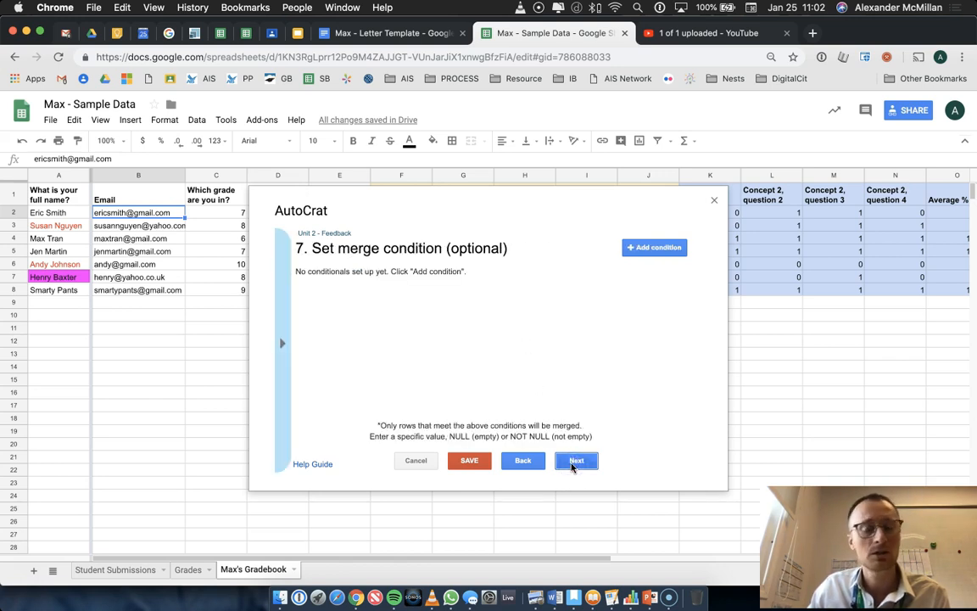
left_click(576, 460)
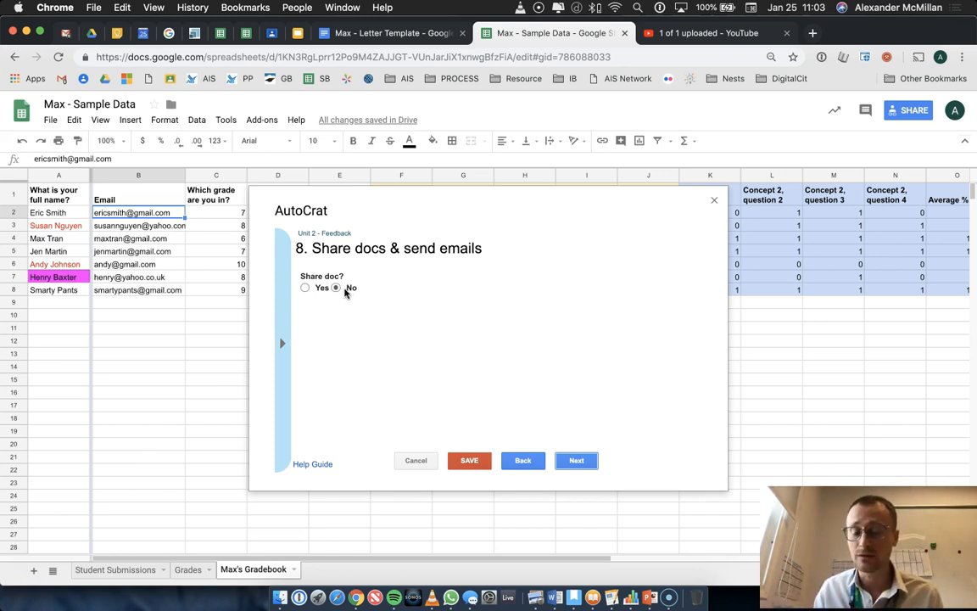
Step: Turn on document sharing for the merge job and share each document as a comment only doc
left_click(318, 289)
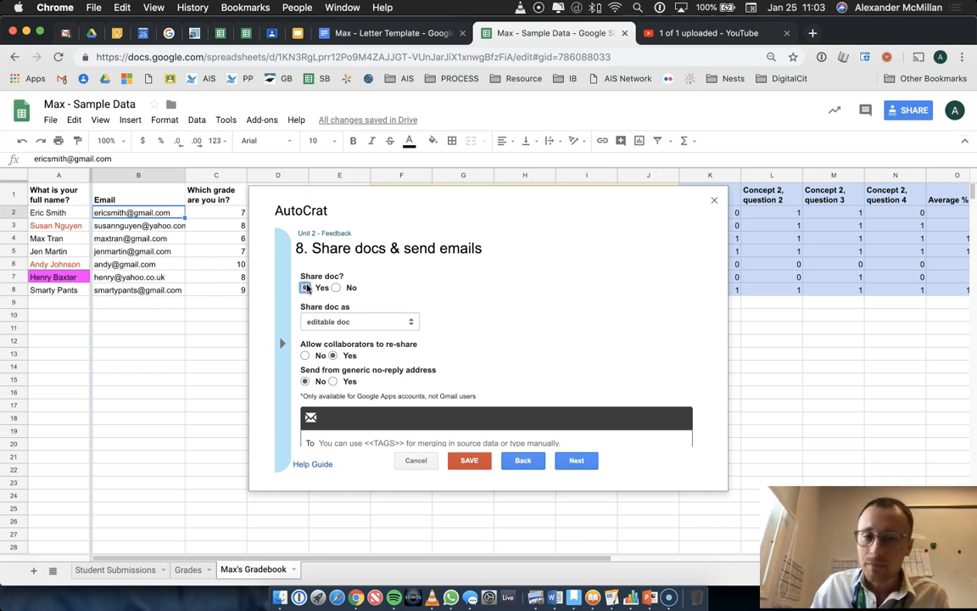
left_click(335, 322)
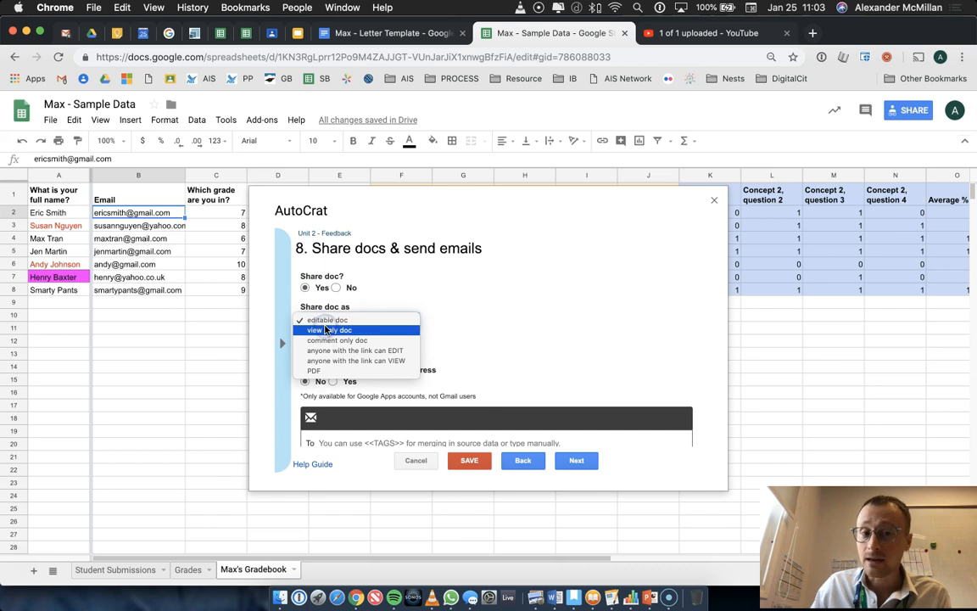
left_click(403, 340)
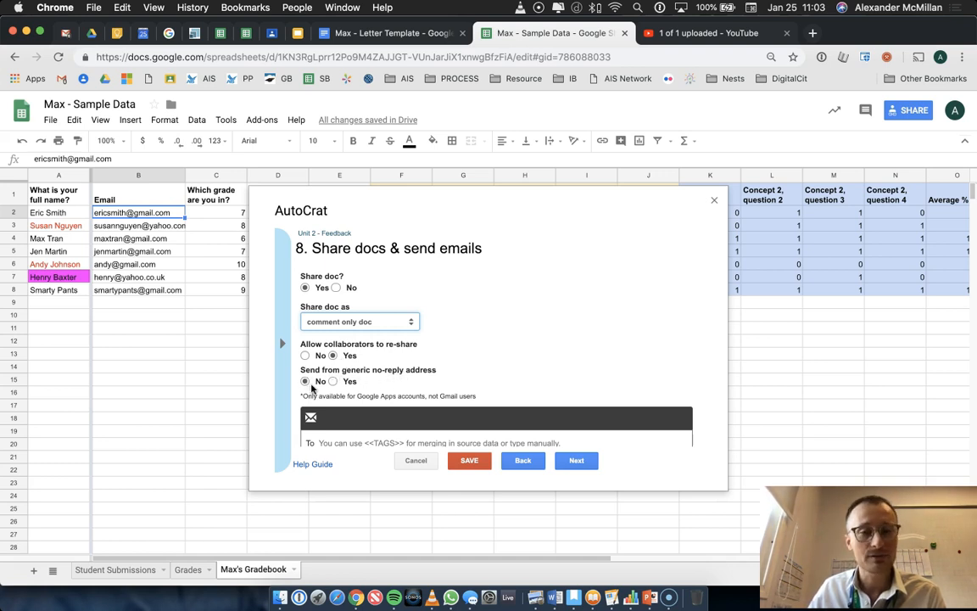
scroll(311, 387, "down", 1)
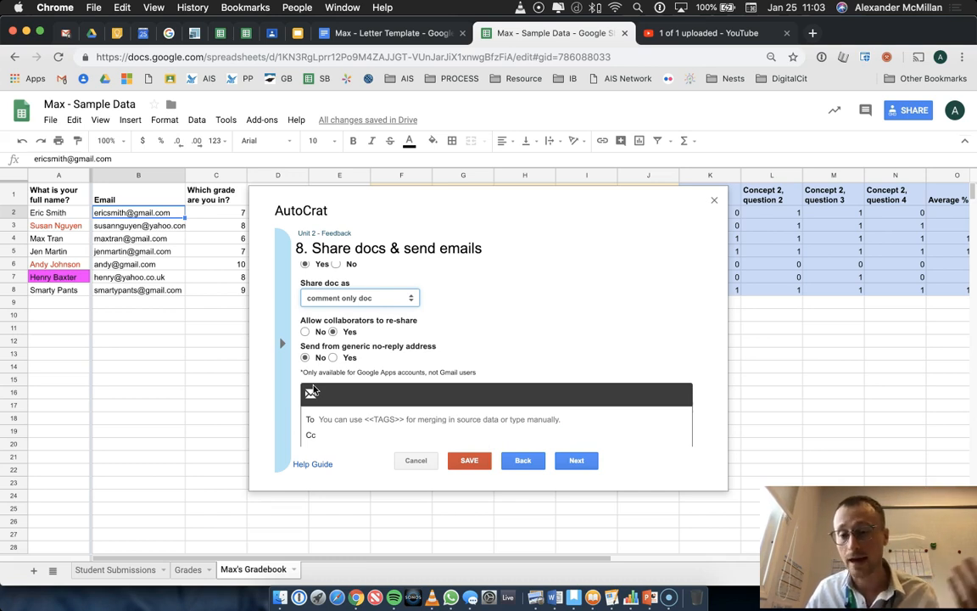
Step: Address the merge job's email to the <<Email>> tag
scroll(315, 387, "down", 1)
scroll(319, 384, "down", 4)
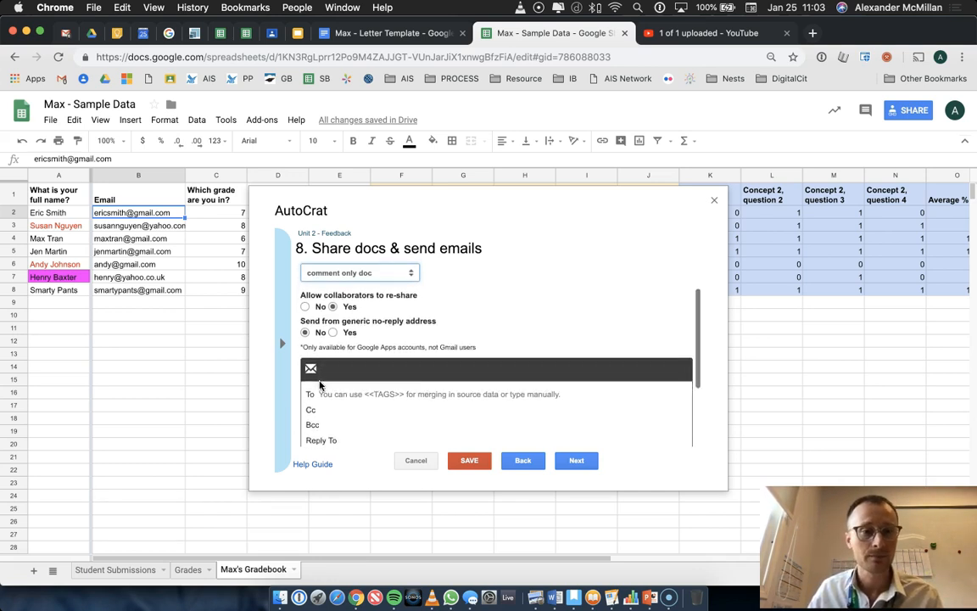
scroll(320, 386, "down", 1)
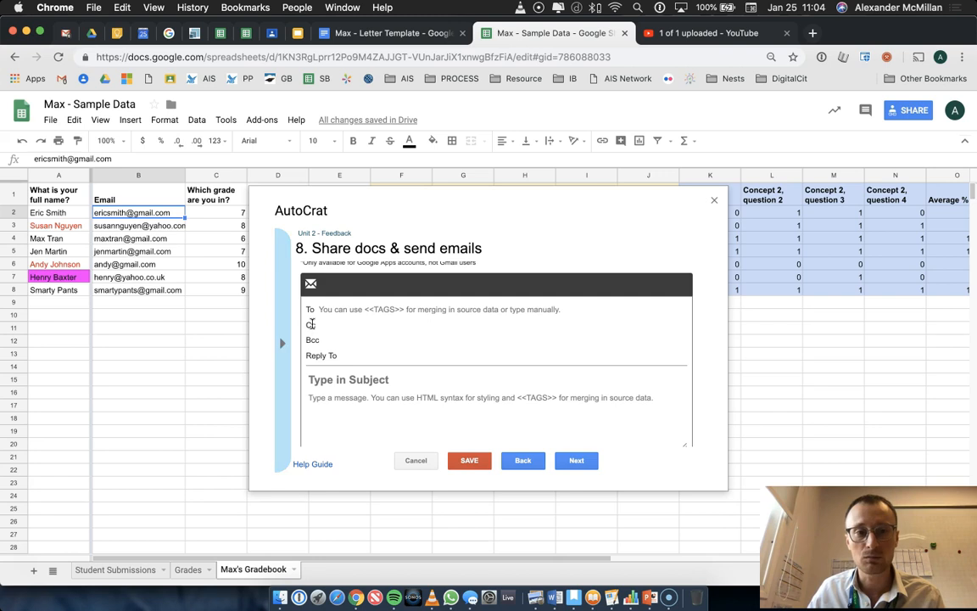
left_click(324, 309)
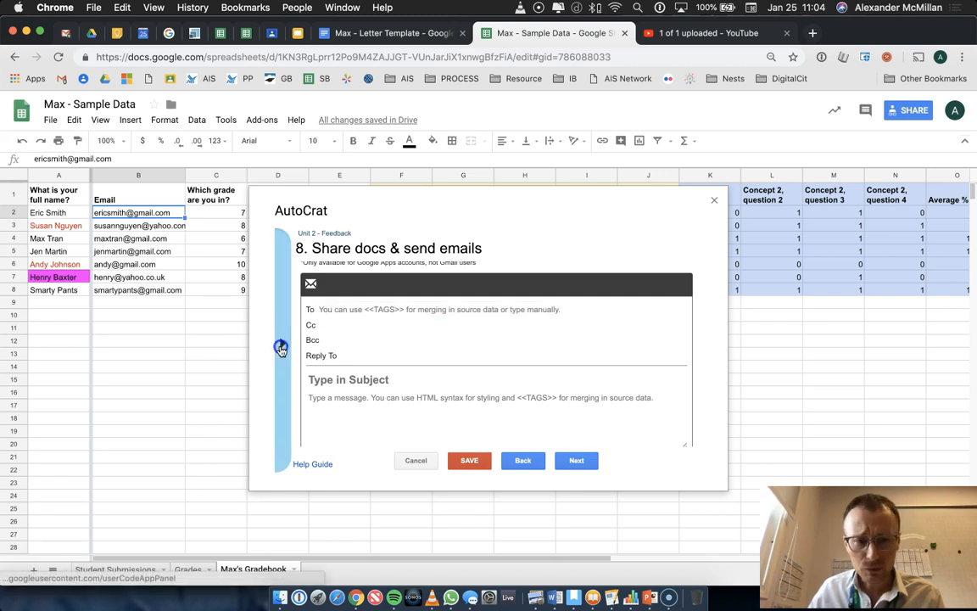
left_click(278, 339)
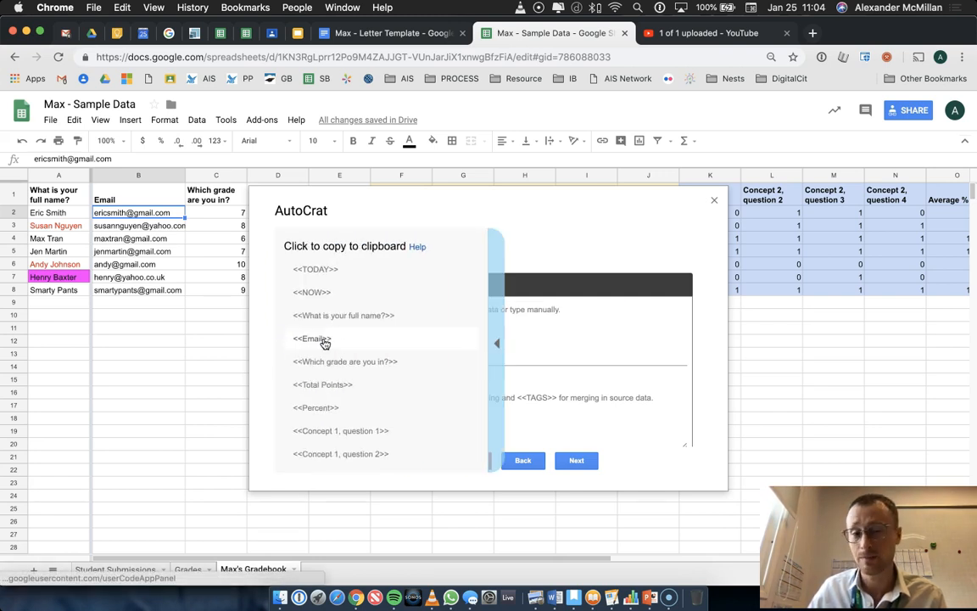
left_click(336, 340)
left_click(336, 310)
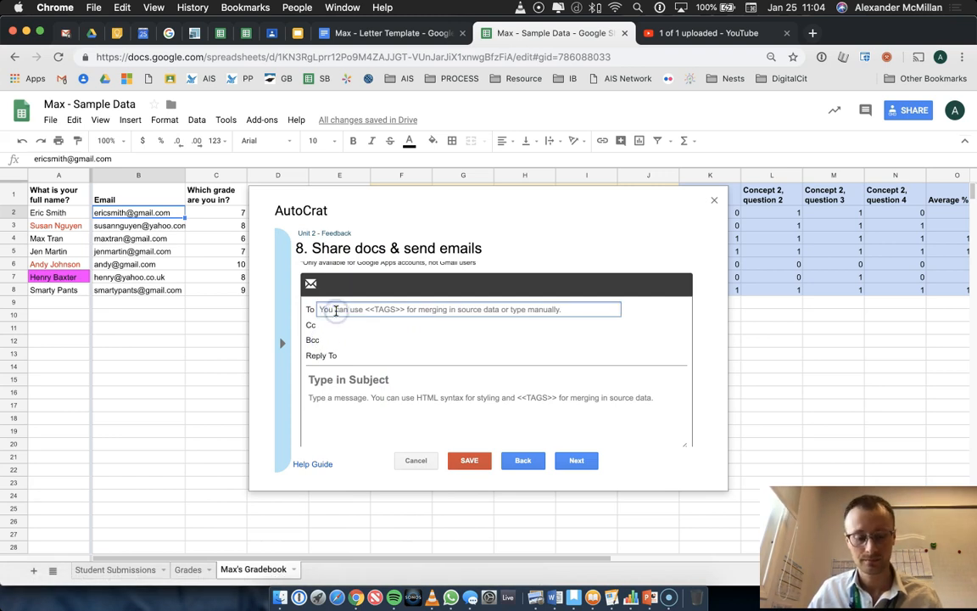
type("<<Email>>")
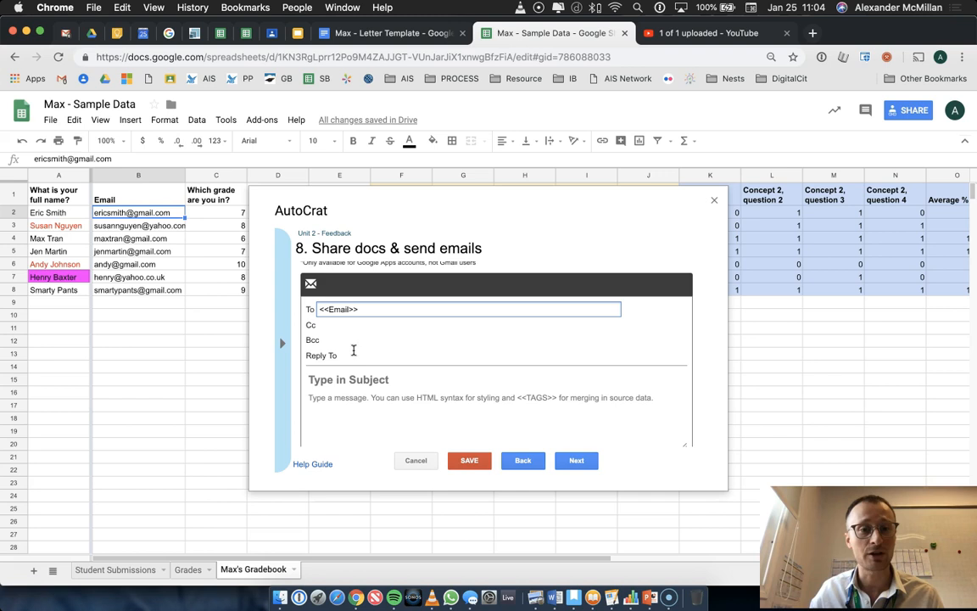
Step: Set the email subject to "Unit 2 Report"
left_click(343, 379)
type("U")
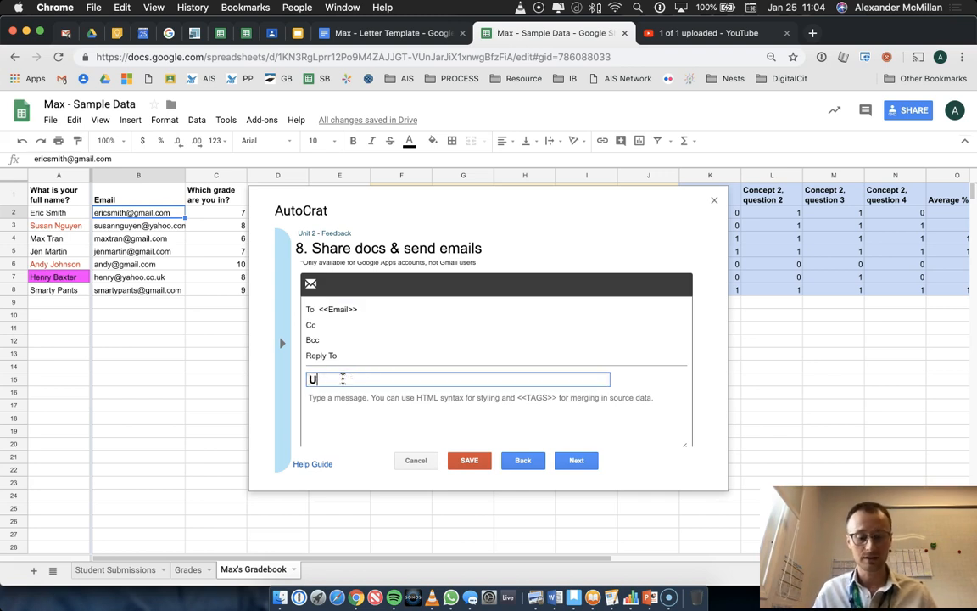
type("nit 2 Report")
key("Tab")
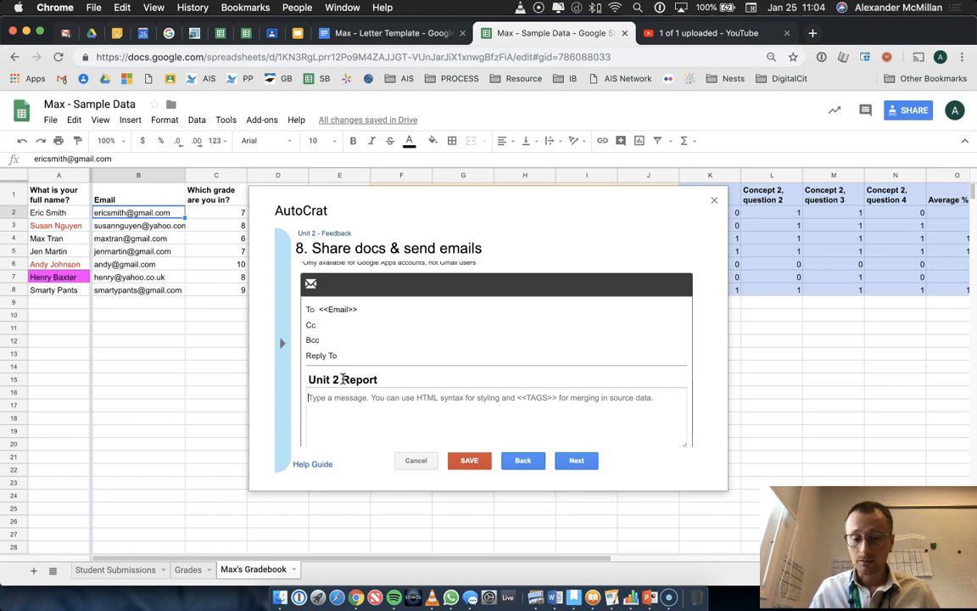
Step: Begin the email message with the greeting "Dear <<What is your full name?>>," using the full-name merge tag
type("Dear")
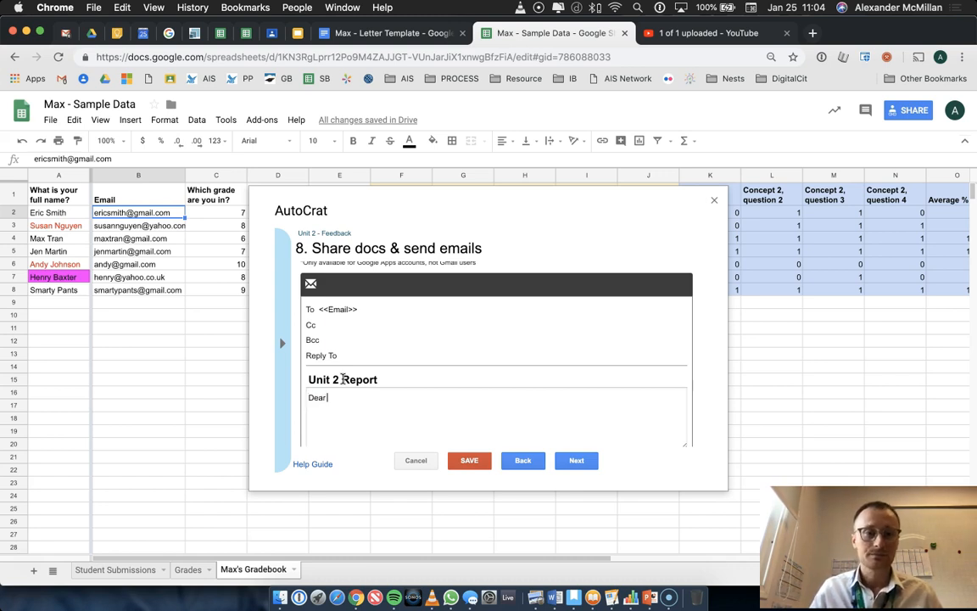
left_click(282, 342)
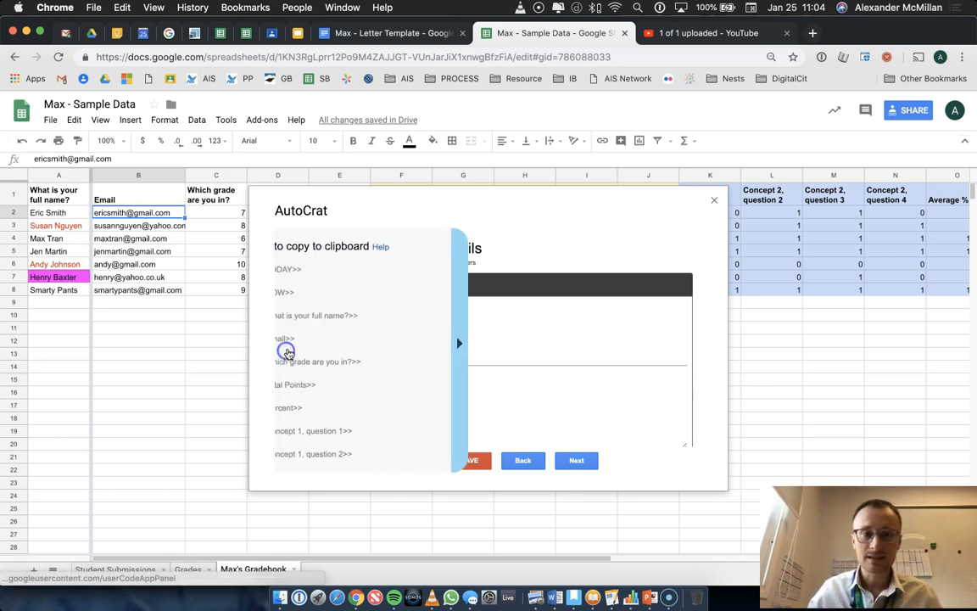
left_click(371, 317)
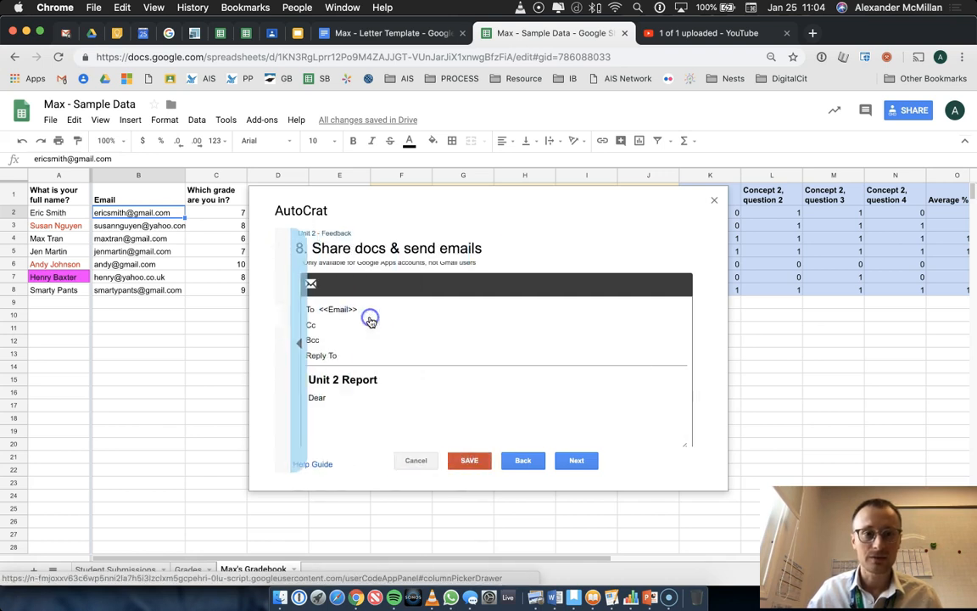
type("r")
left_click(393, 393)
type("<<What is your full name?>>")
type(",")
key("Return")
Step: Write the message body "Here is your unit 2 report. Please have a look at it and notice what your strengths and areas for improvement are."
type("Here is your un")
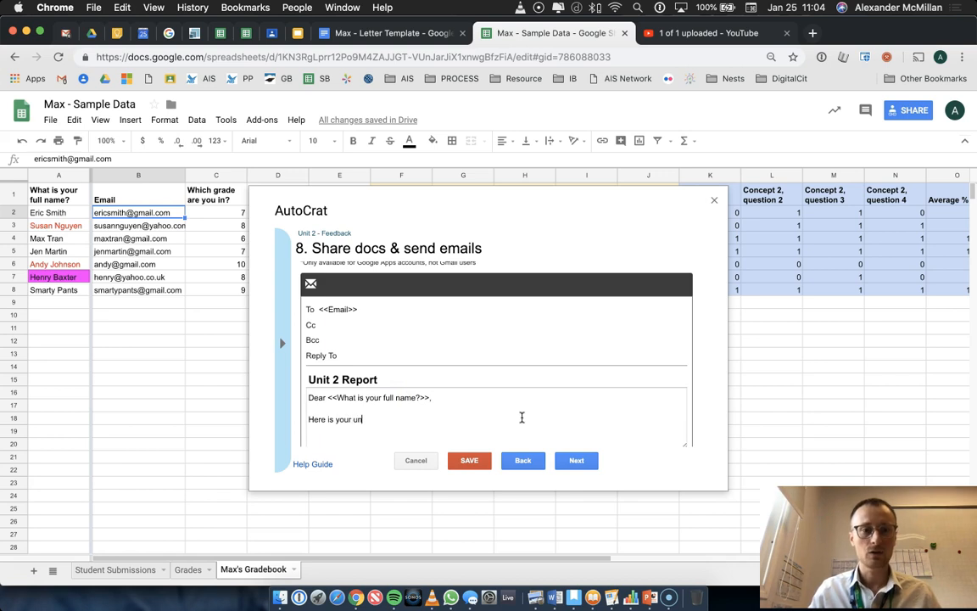
type("it 2 report.  ")
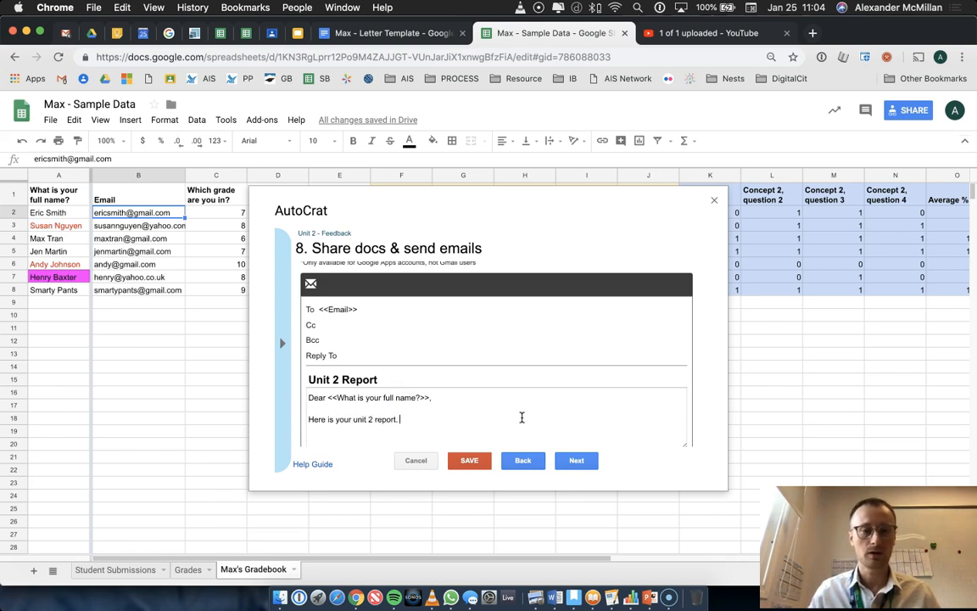
type("Ppleasease have a look at it and")
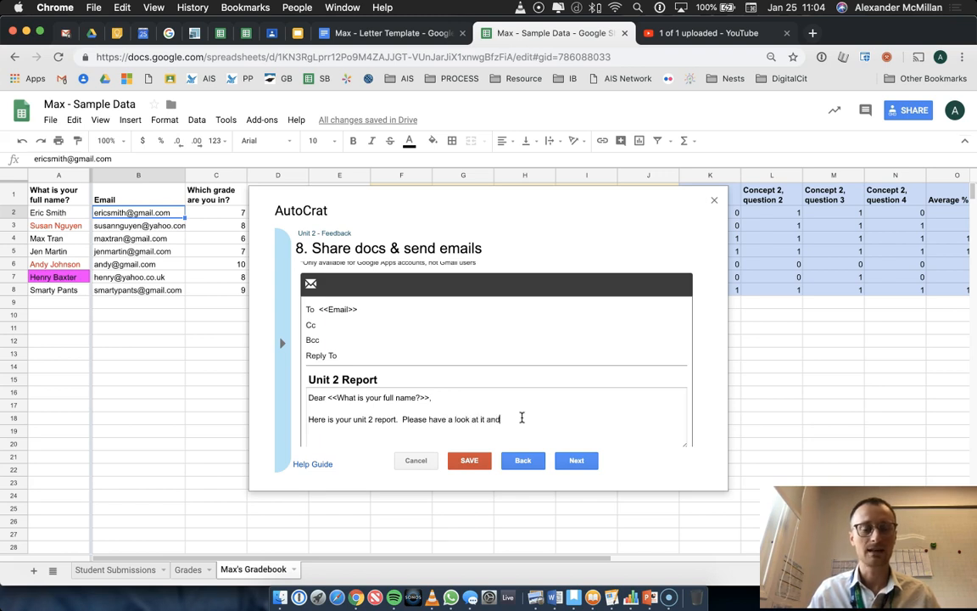
type(" notice what y")
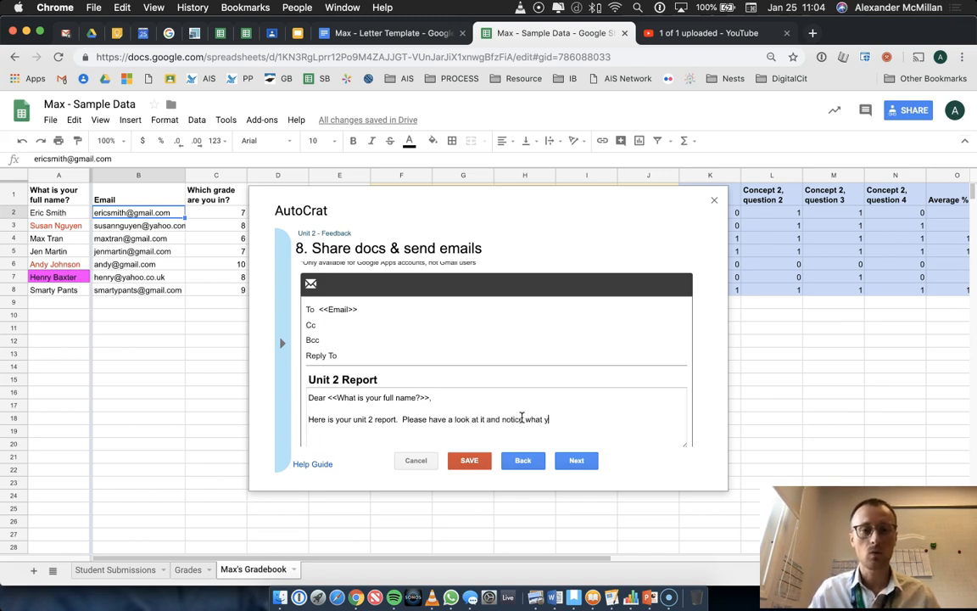
type("our stren")
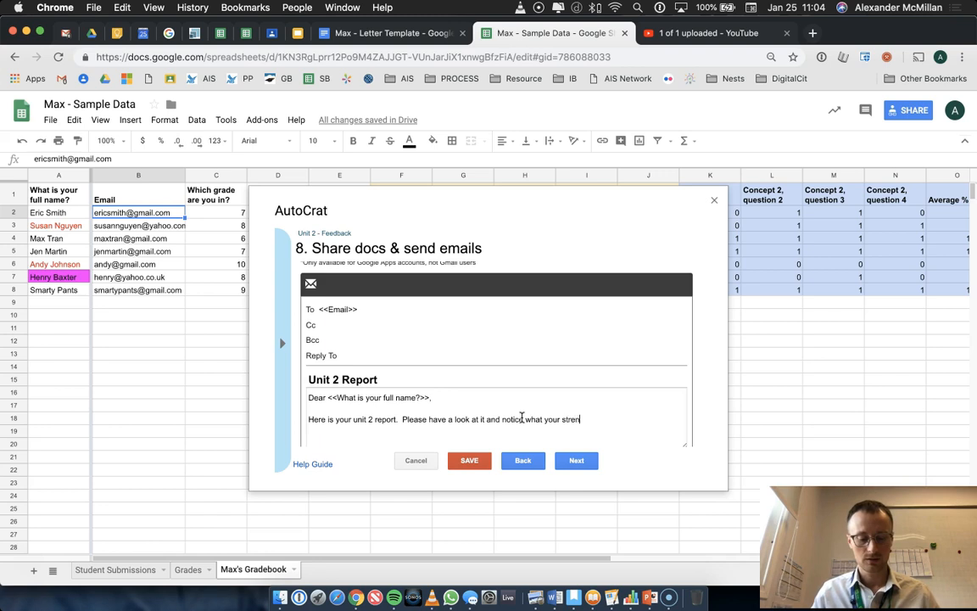
type("gths and areas for")
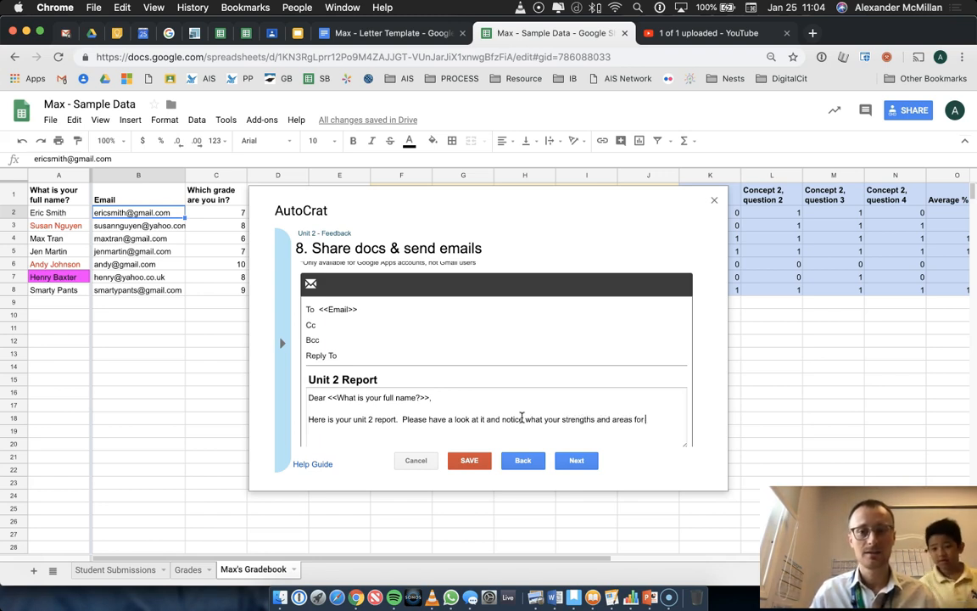
type(" improvement are")
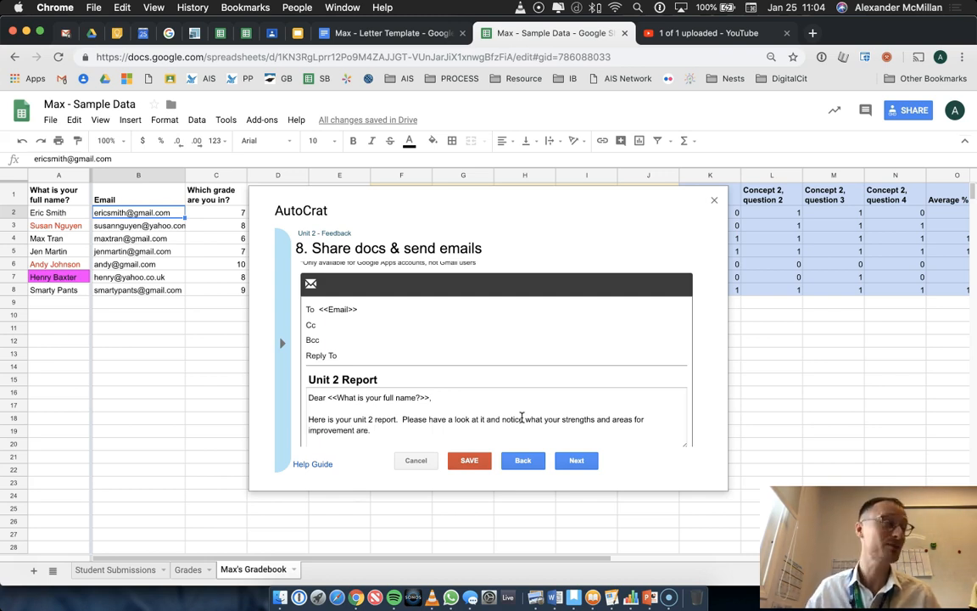
type(".")
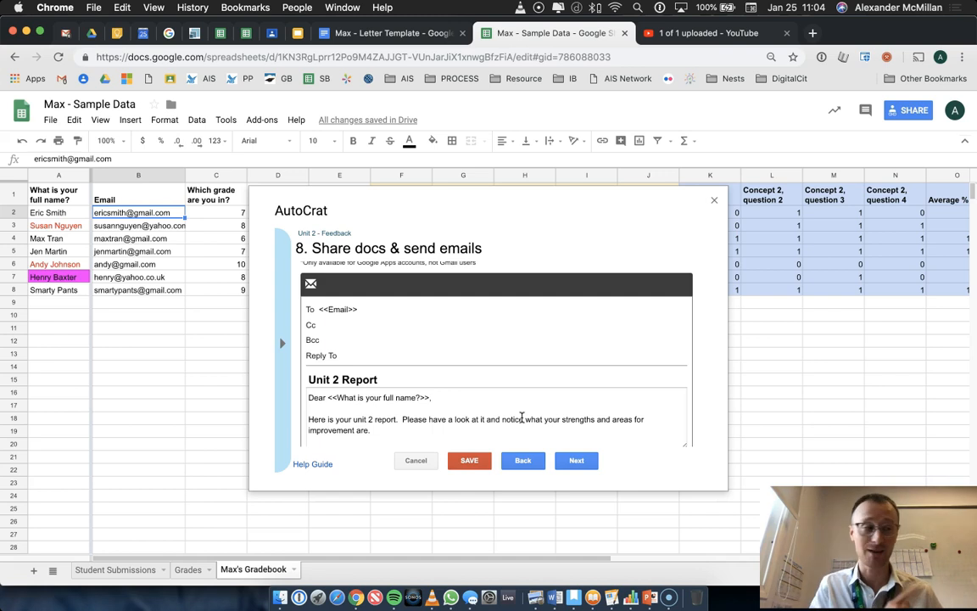
Step: Sign off the email message with the teacher's name on a separate line after a blank line
scroll(531, 397, "down", 1)
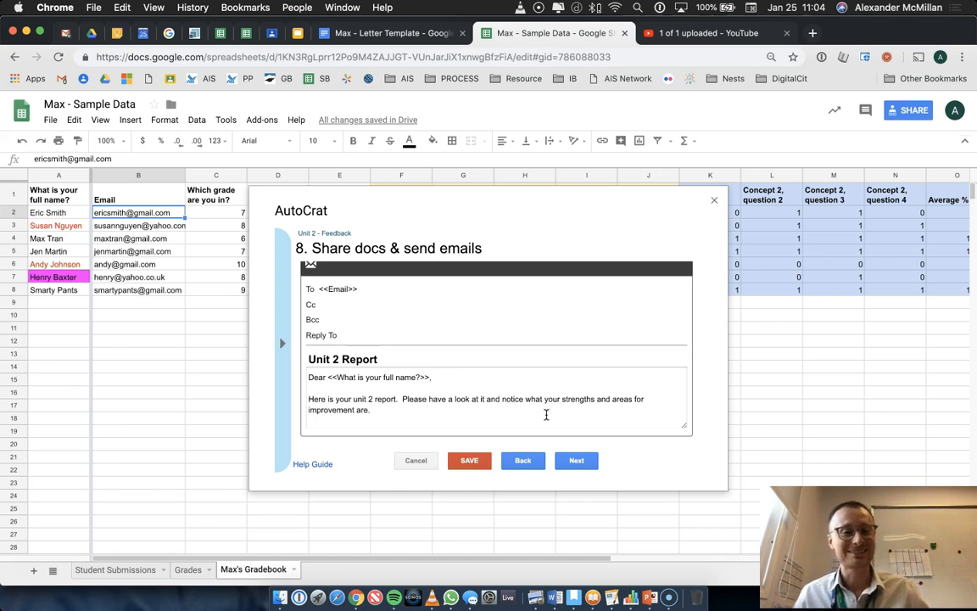
key("Return")
key("Return")
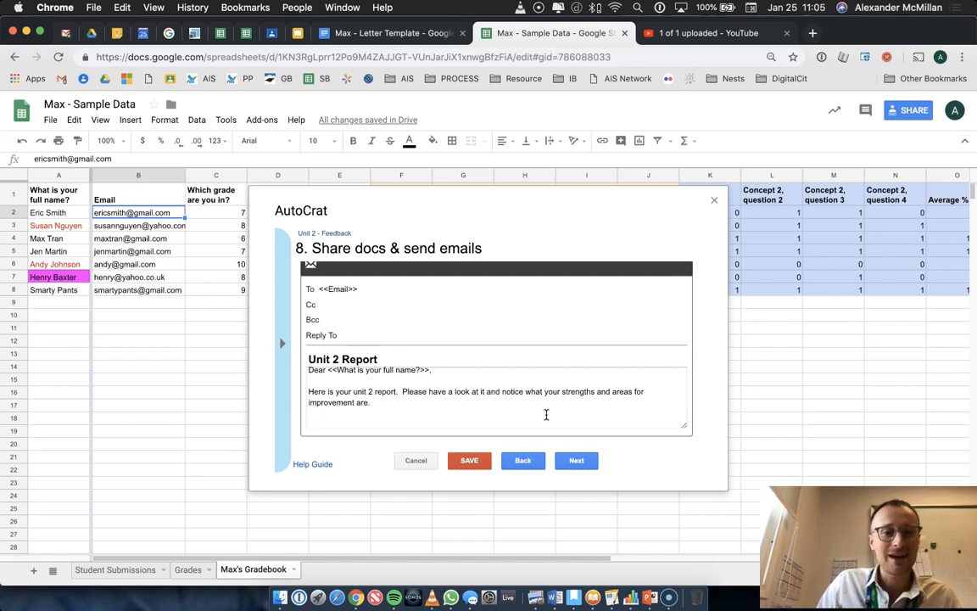
type("Mr. Alex")
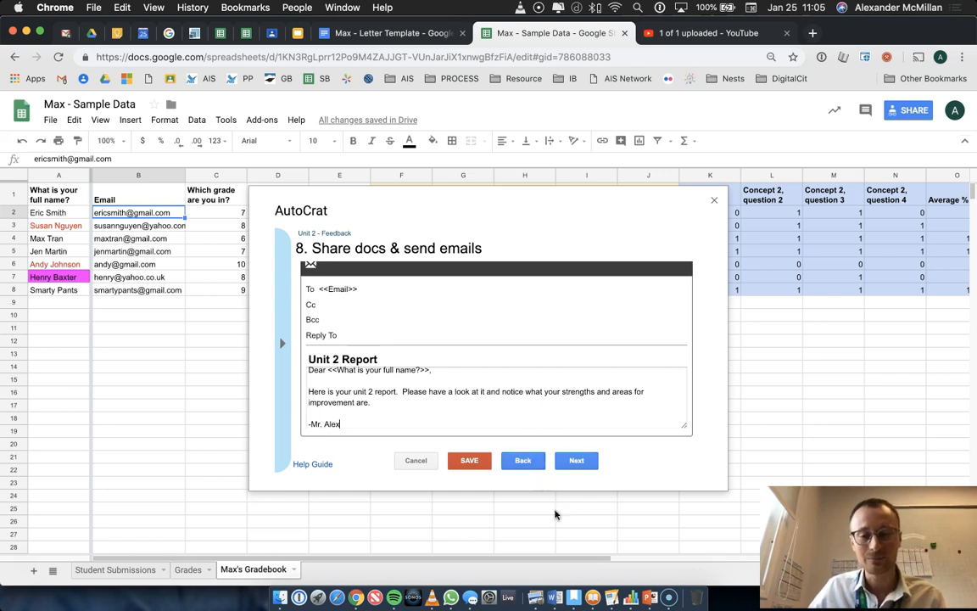
Step: Save the merge job without a form or time trigger, then close AutoCrat and return to the gradebook
left_click(574, 462)
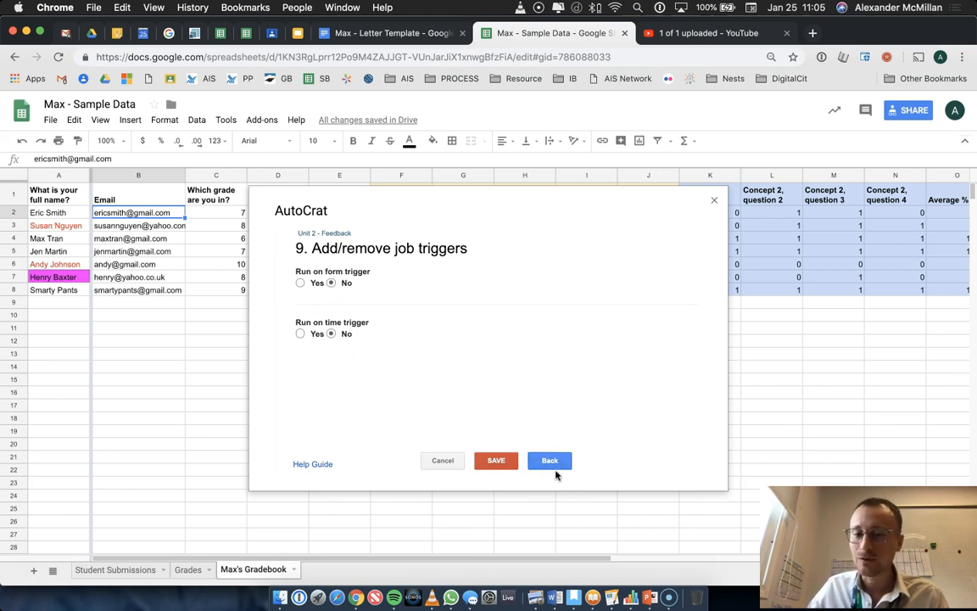
left_click(498, 463)
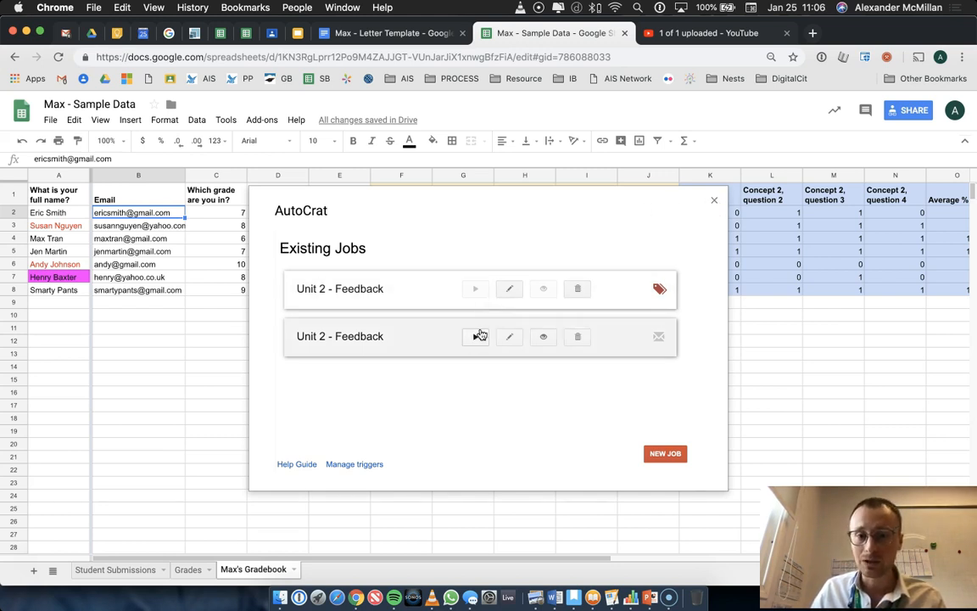
left_click(712, 200)
left_click_drag(577, 557, 920, 563)
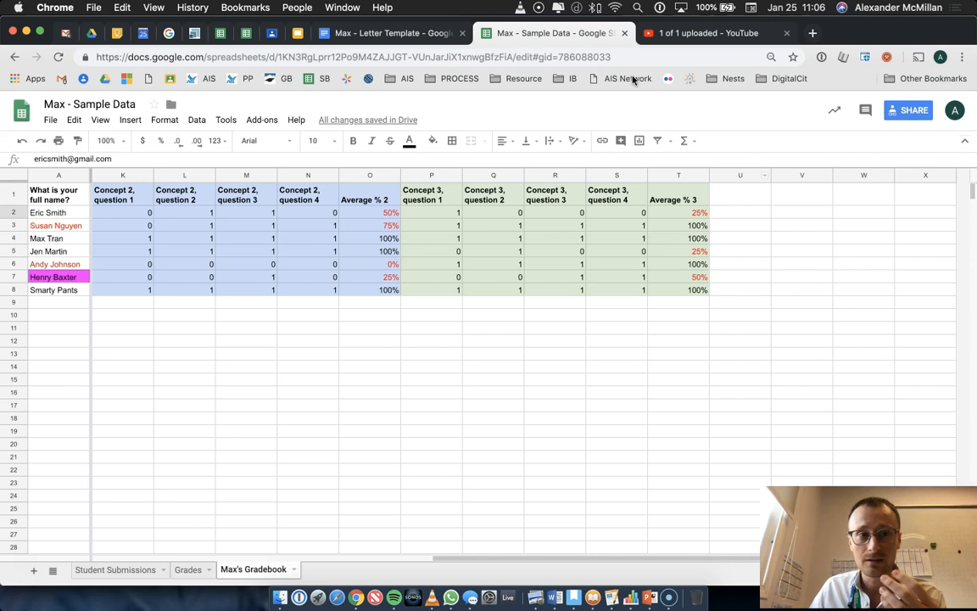
Step: Switch to Google Drive, check Max's Output Folder, and open the Exemplar - Sample Output folder in Exemplars for Teachers
left_click(92, 33)
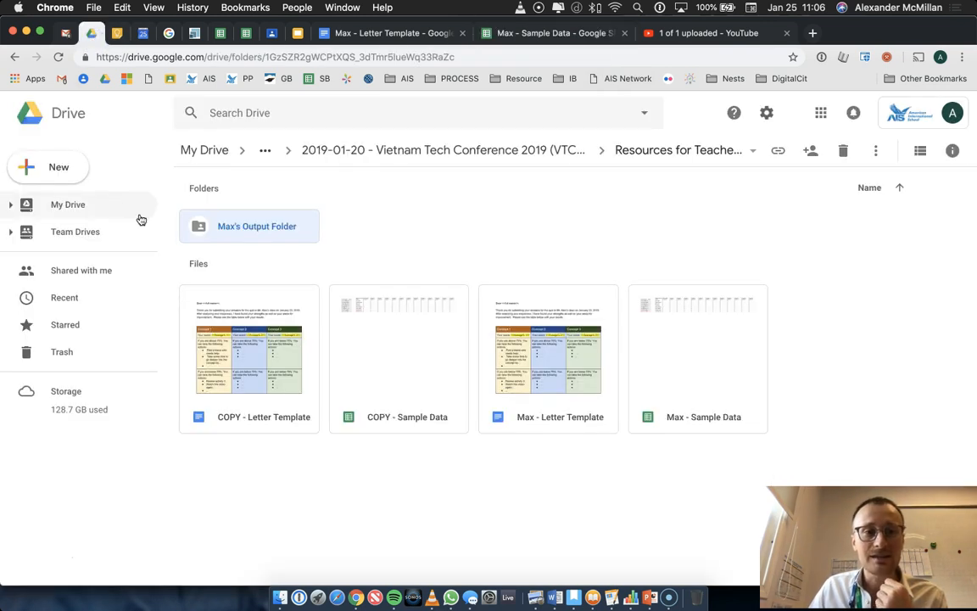
double_click(267, 235)
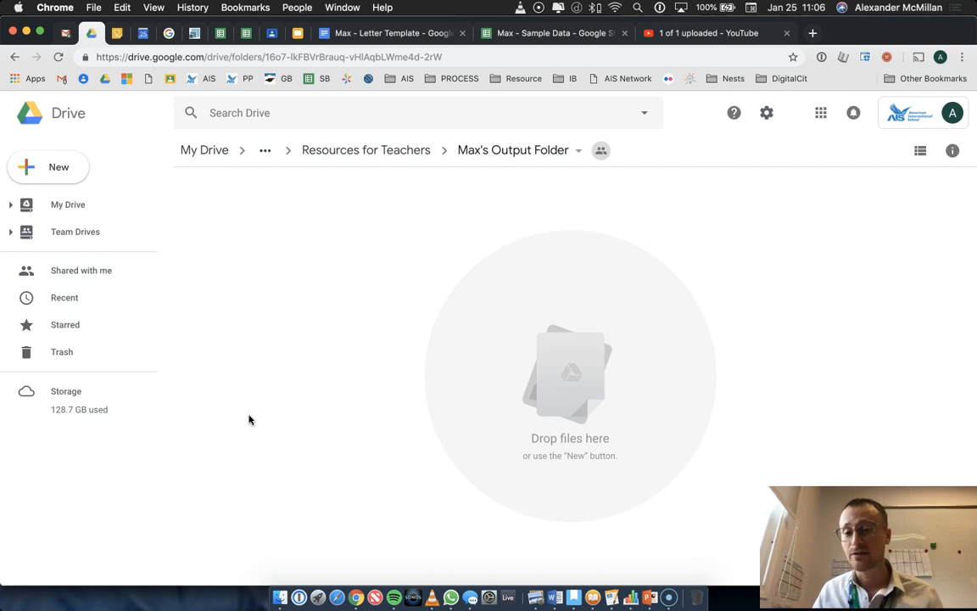
left_click(14, 58)
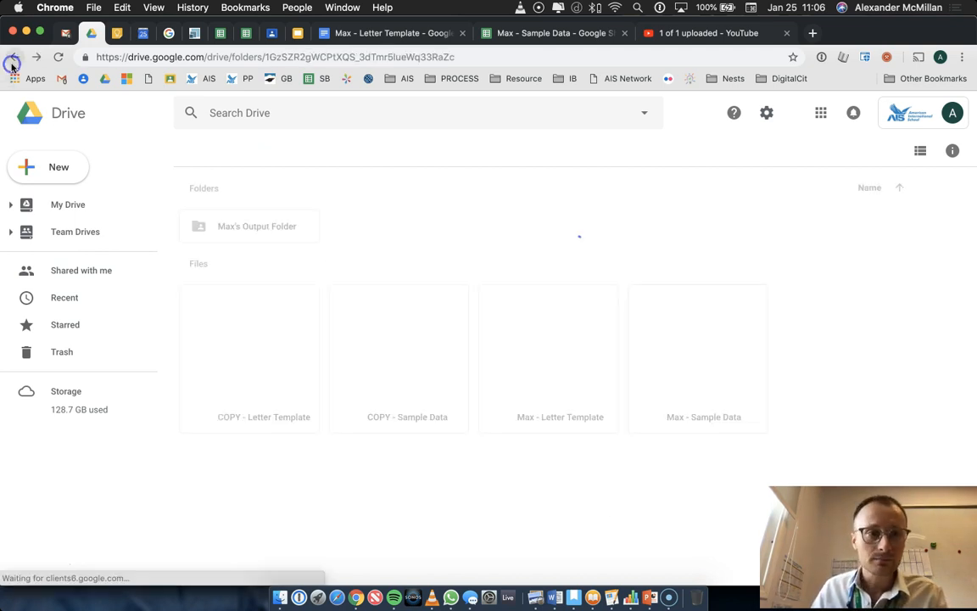
left_click(15, 57)
left_click(228, 218)
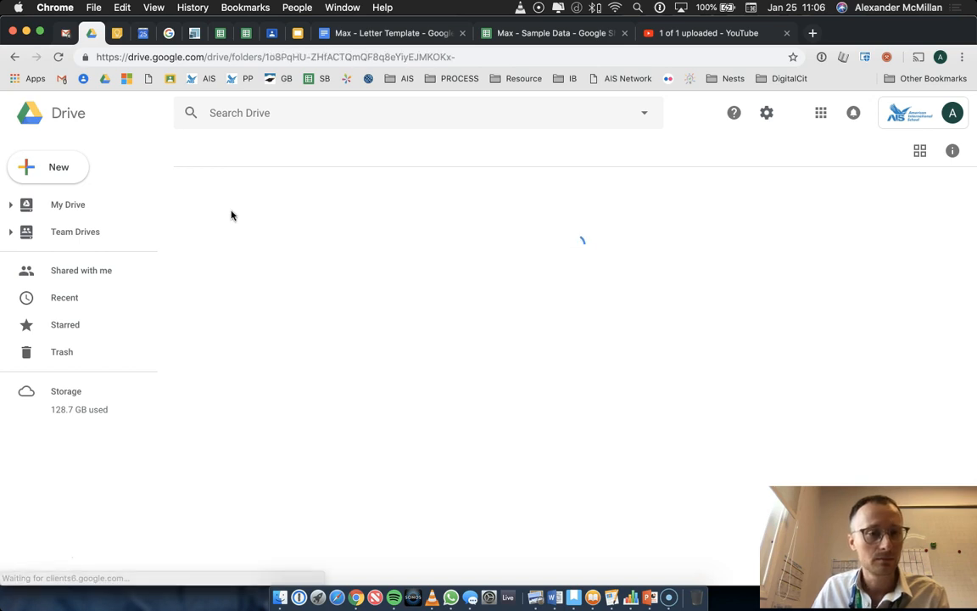
double_click(232, 212)
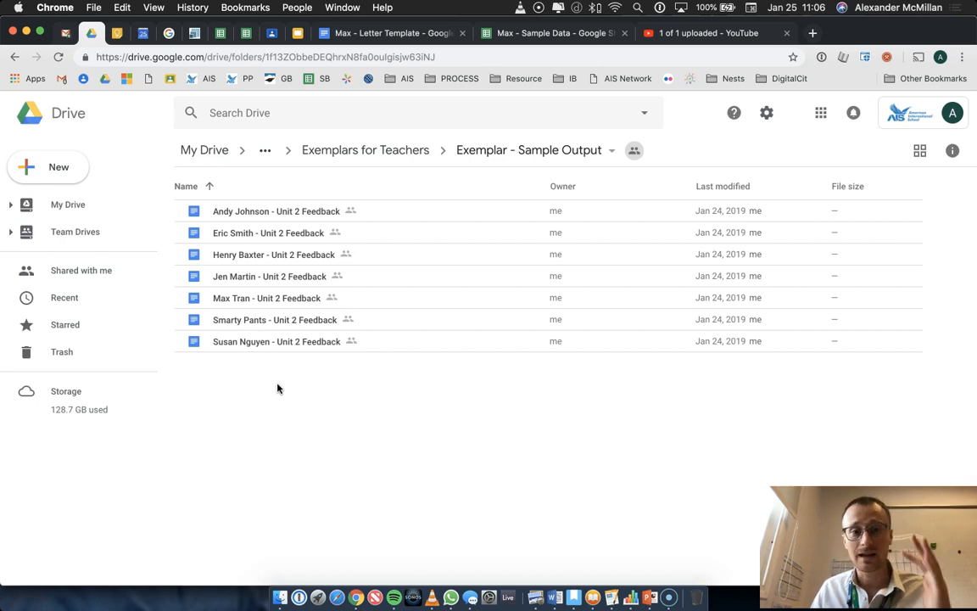
Step: Open the first student's Unit 2 Feedback document and examine the merged name and the scores for the three concepts
left_click(265, 213)
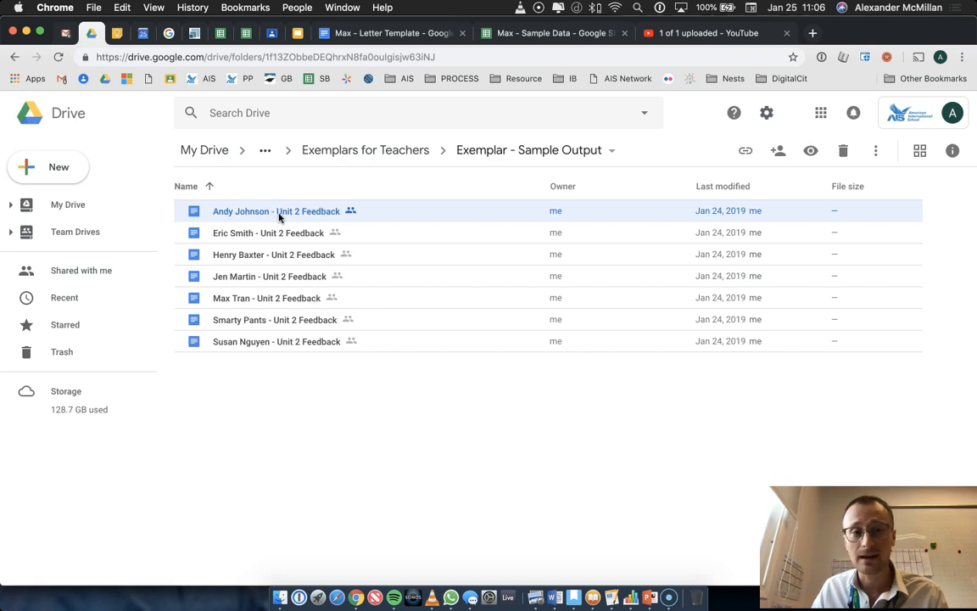
left_click(288, 215)
double_click(287, 217)
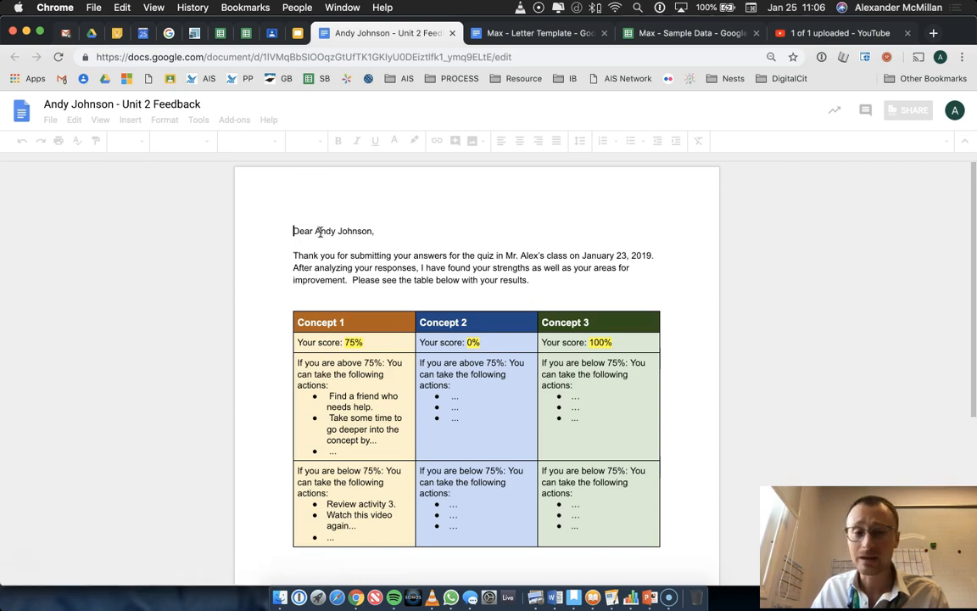
left_click_drag(313, 231, 374, 236)
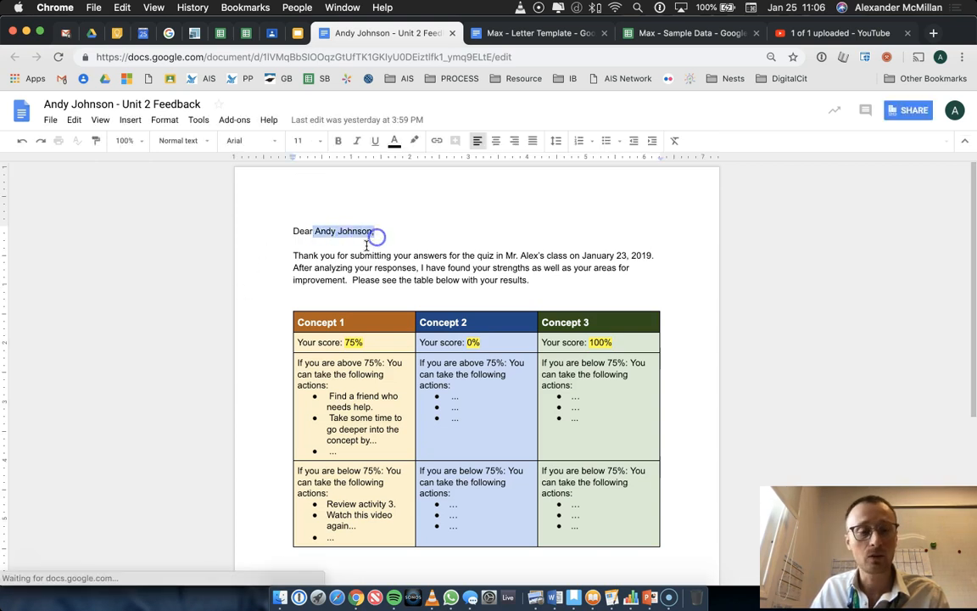
left_click(351, 342)
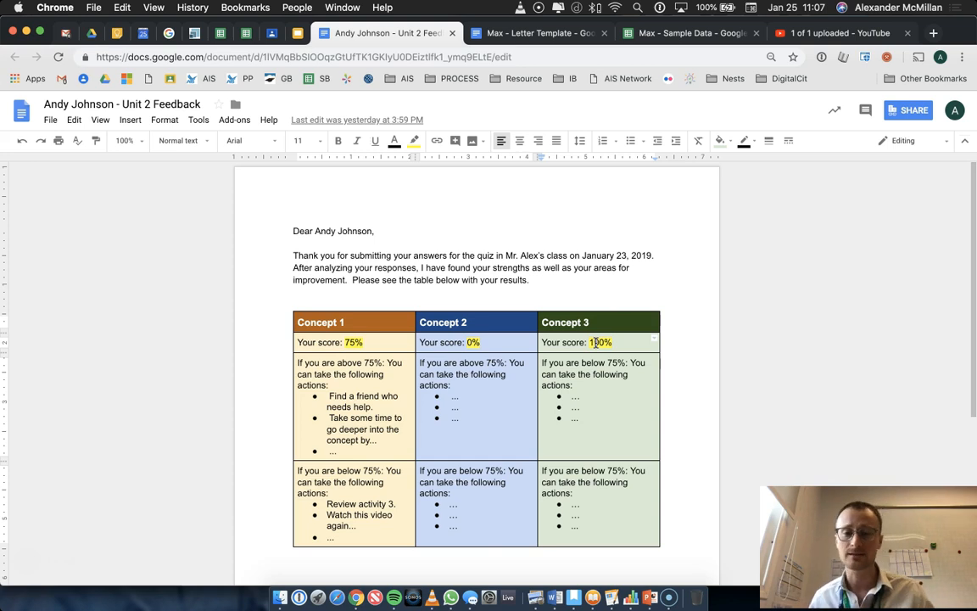
scroll(602, 348, "down", 1)
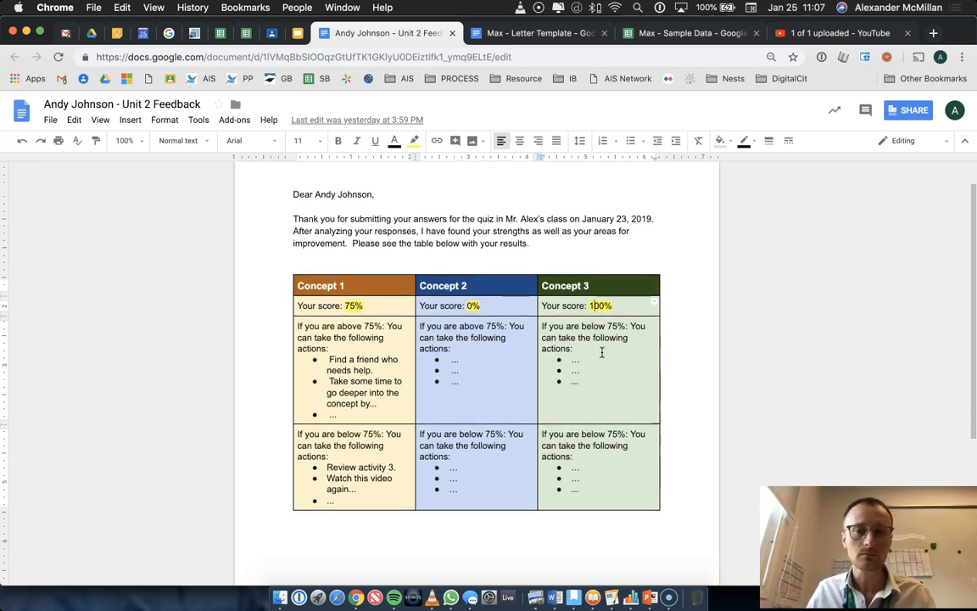
Step: Examine the three concept columns of the feedback table, comparing each score with its suggested actions
scroll(649, 373, "up", 5)
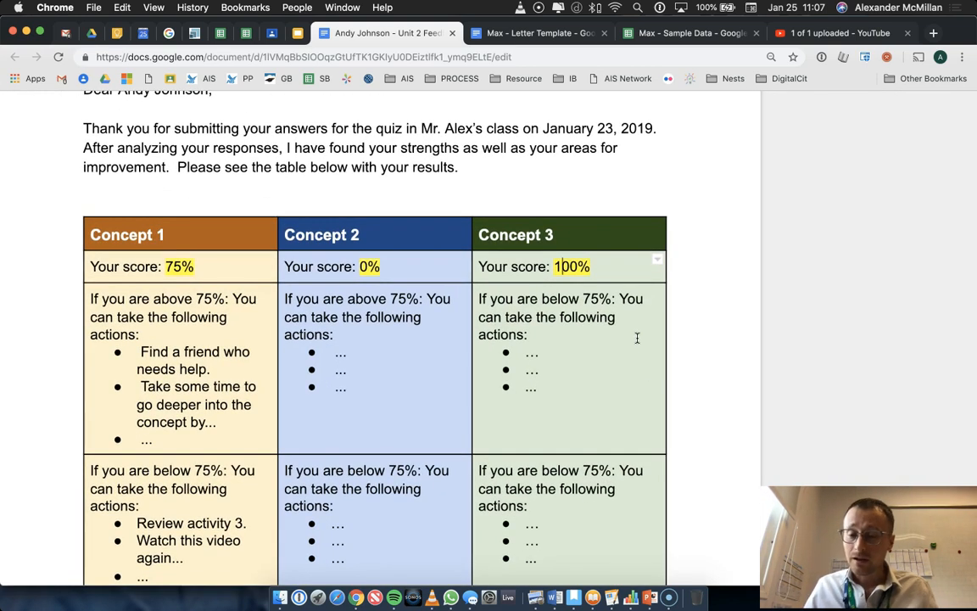
scroll(637, 339, "down", 1)
scroll(637, 338, "down", 1)
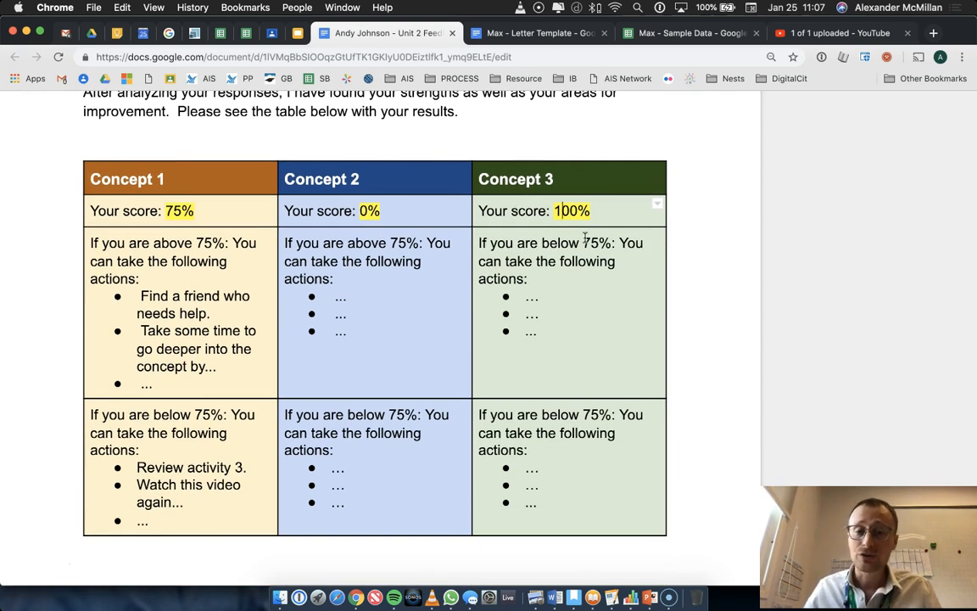
double_click(532, 298)
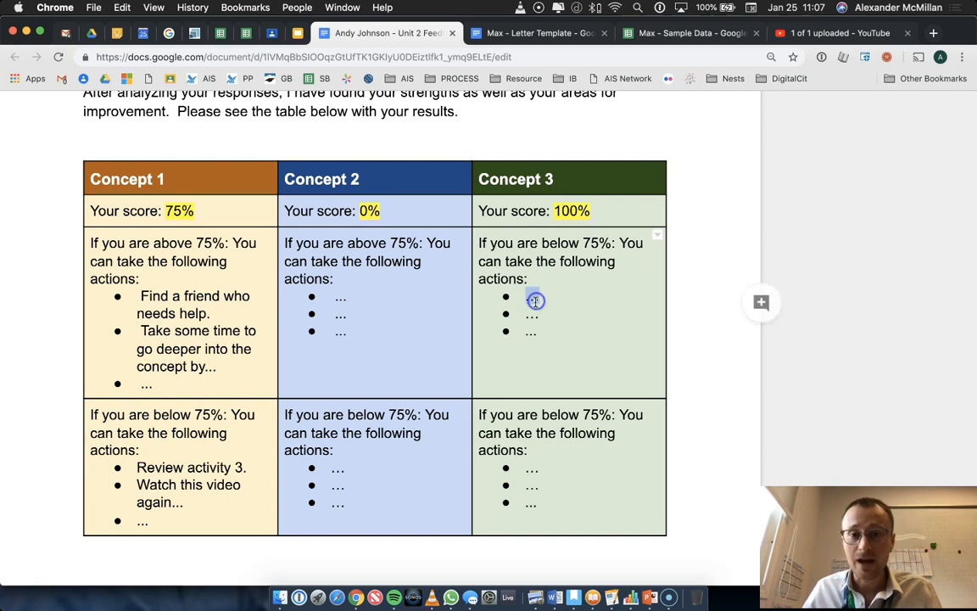
left_click(760, 302)
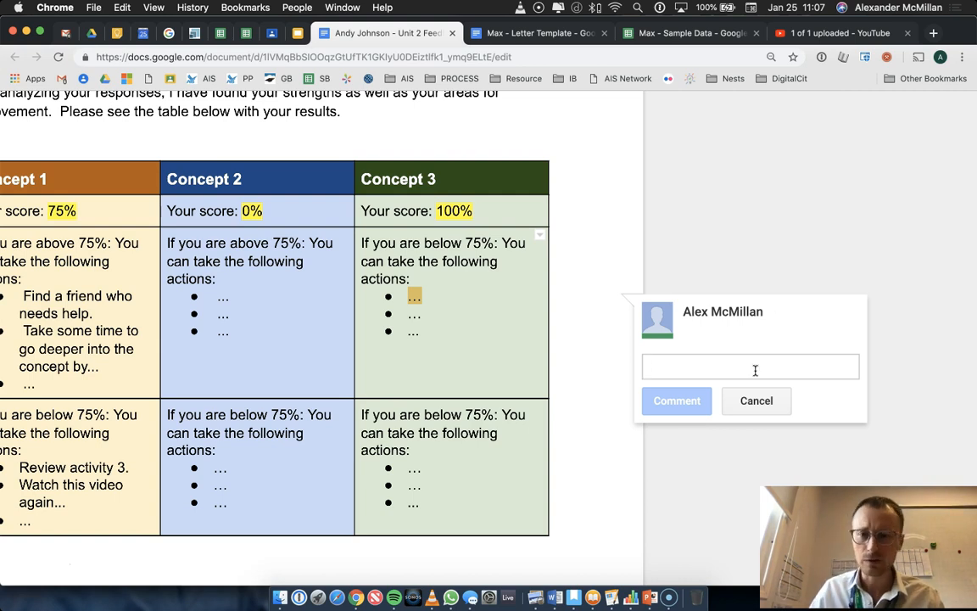
left_click(752, 400)
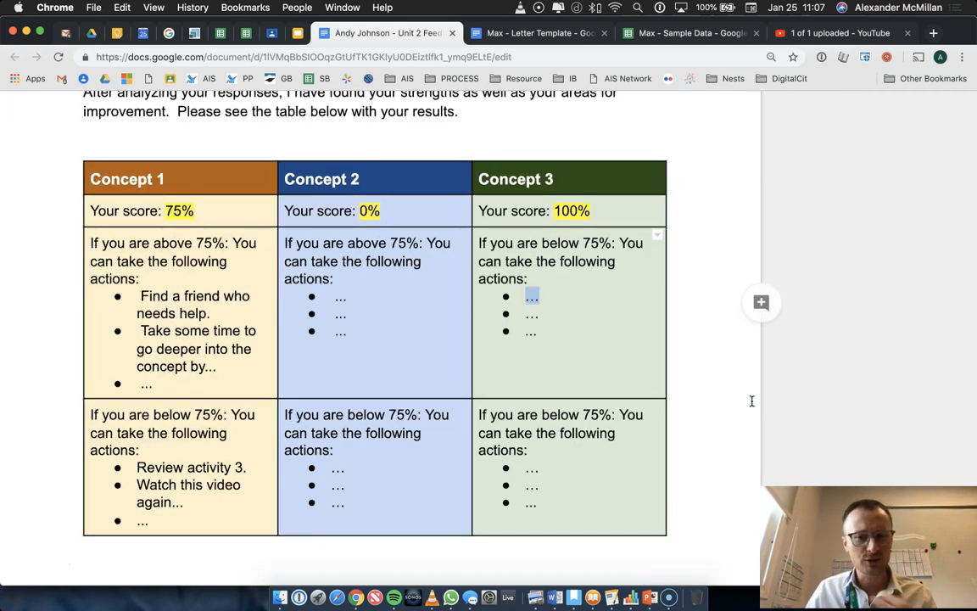
Step: Review the feedback letter from the table back up to the greeting, and close the document
scroll(751, 400, "down", 5)
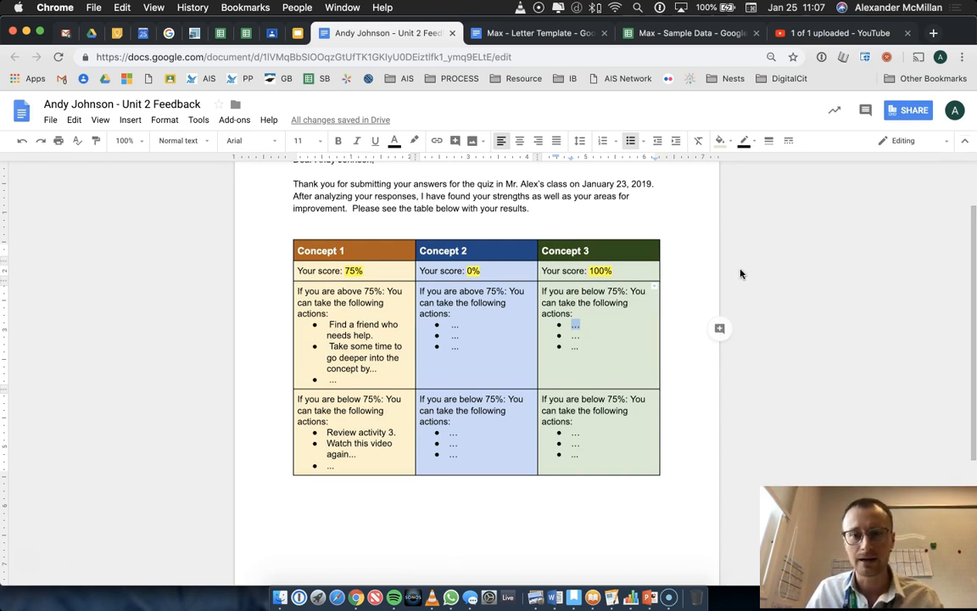
scroll(739, 275, "up", 1)
scroll(740, 275, "up", 1)
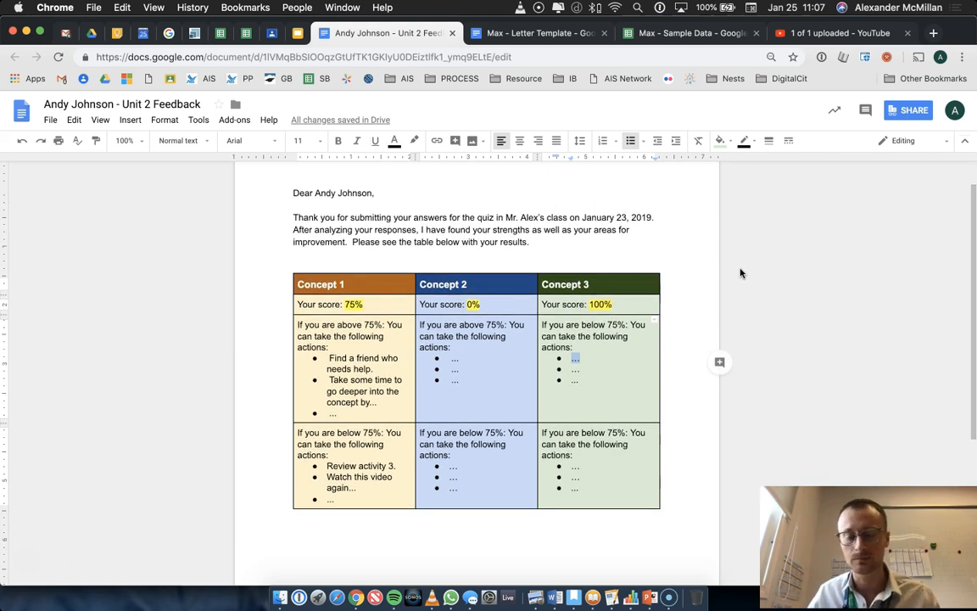
scroll(746, 271, "up", 1)
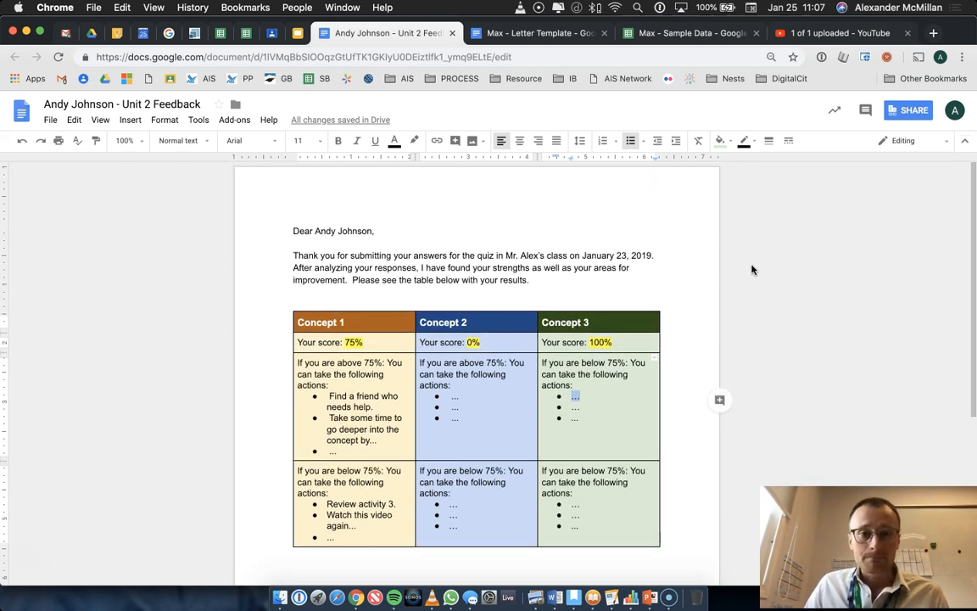
left_click(454, 32)
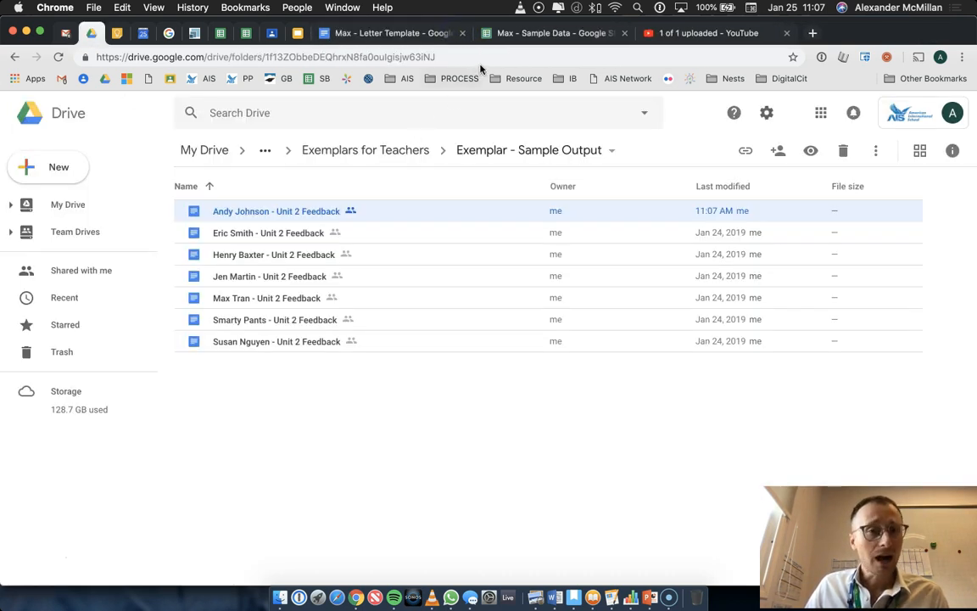
Step: Switch to the Max - Sample Data gradebook and inspect the Average % 1, Average % 2 and Average % 3 columns
left_click(513, 37)
left_click_drag(471, 558, 344, 551)
left_click(314, 212)
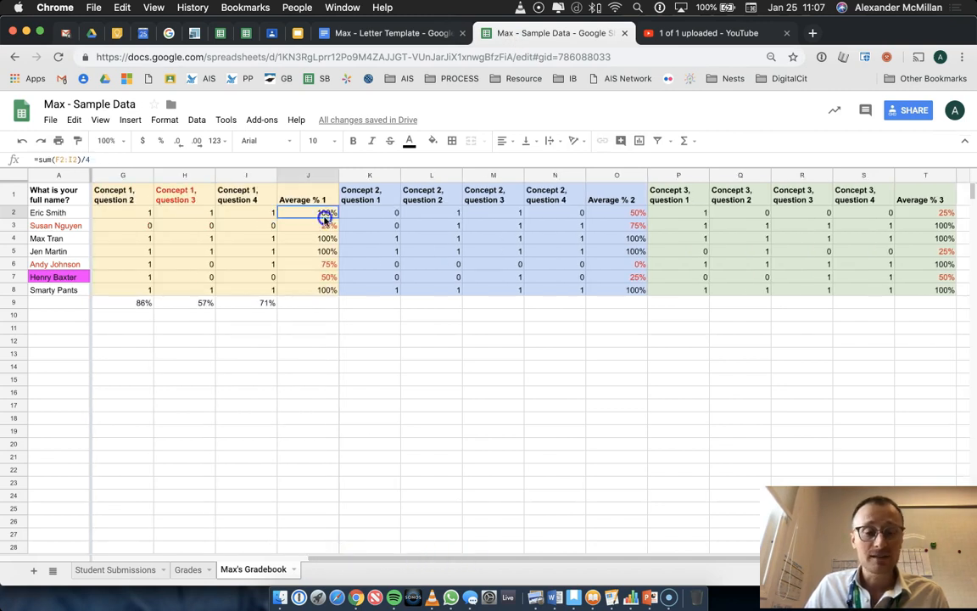
left_click_drag(628, 212, 628, 290)
left_click(922, 200)
Step: Highlight all students' Concept 1 question scores in F2:I8, followed by their Average % 1 values in J2:J8
left_click_drag(470, 558, 388, 558)
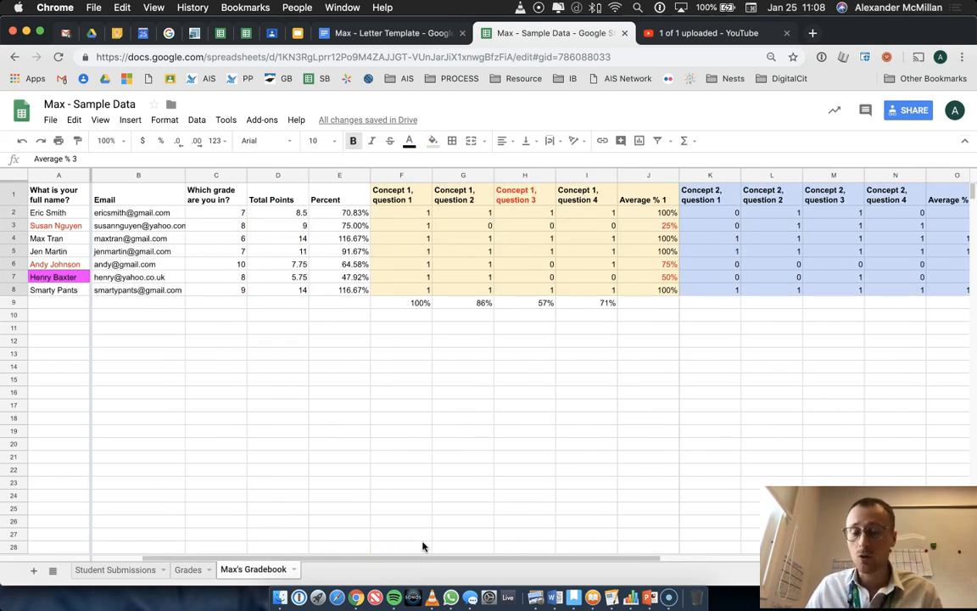
left_click_drag(400, 213, 602, 291)
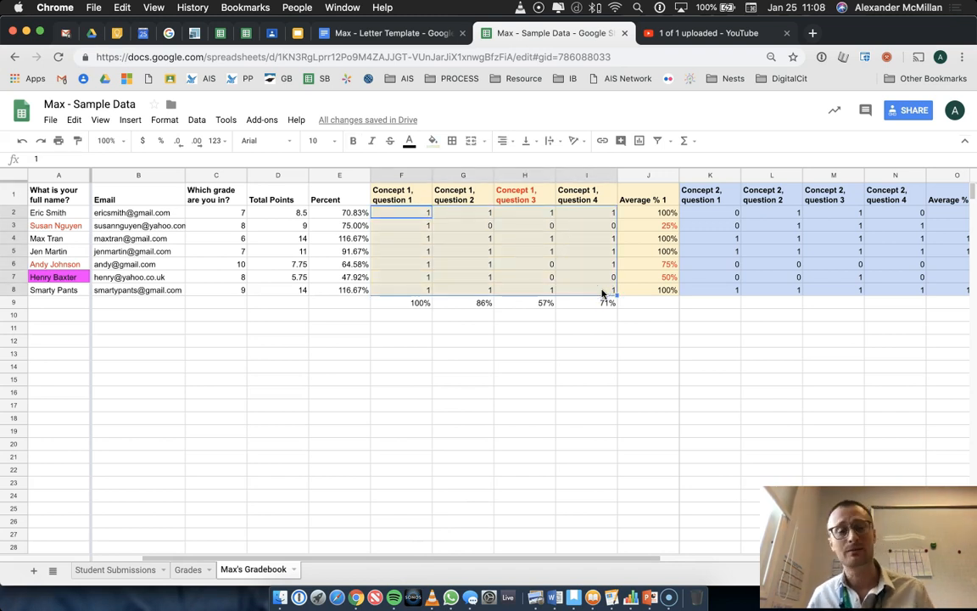
left_click_drag(649, 213, 649, 292)
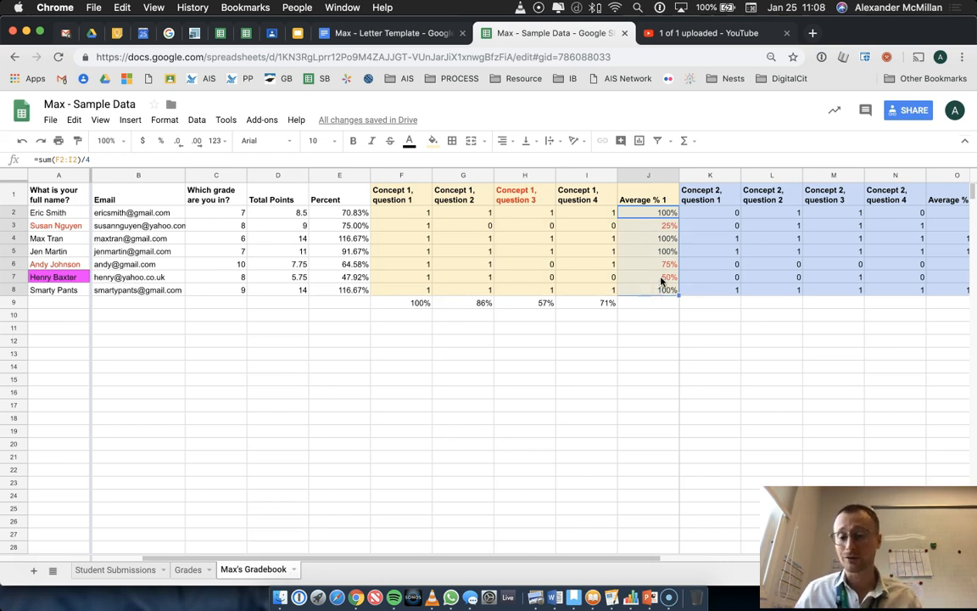